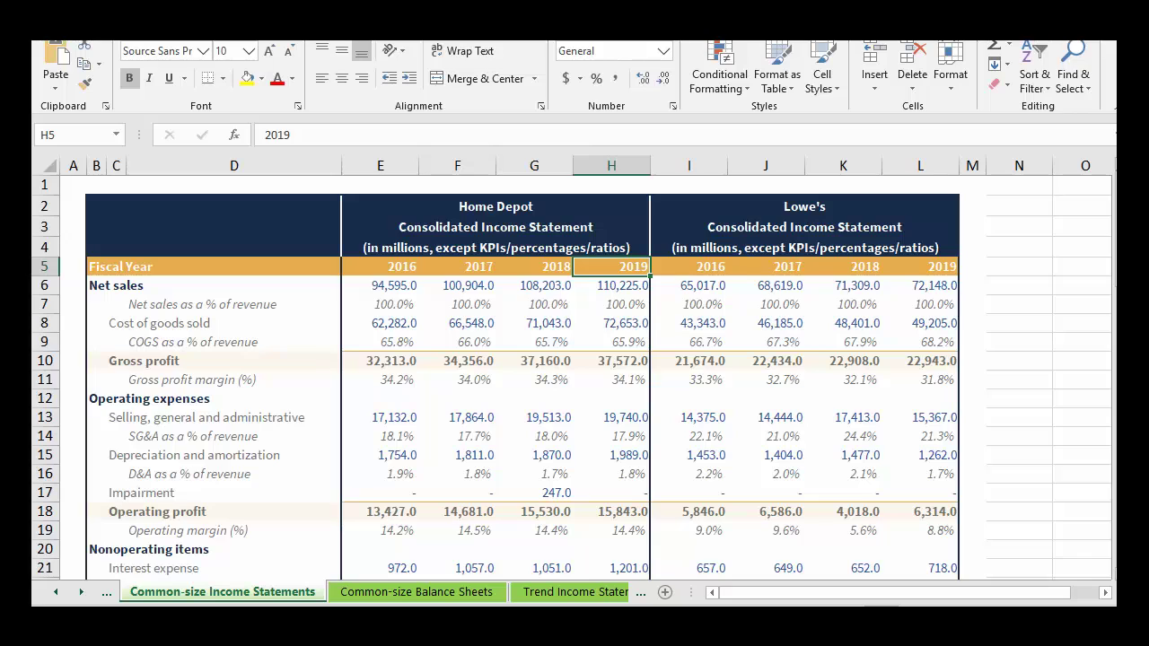
Step: Examine the Home Depot and Lowe's headings, Home Depot's 2016 to 2019 fiscal years and the Net sales row label
{"action": "left_click", "coordinate": [534, 184]}
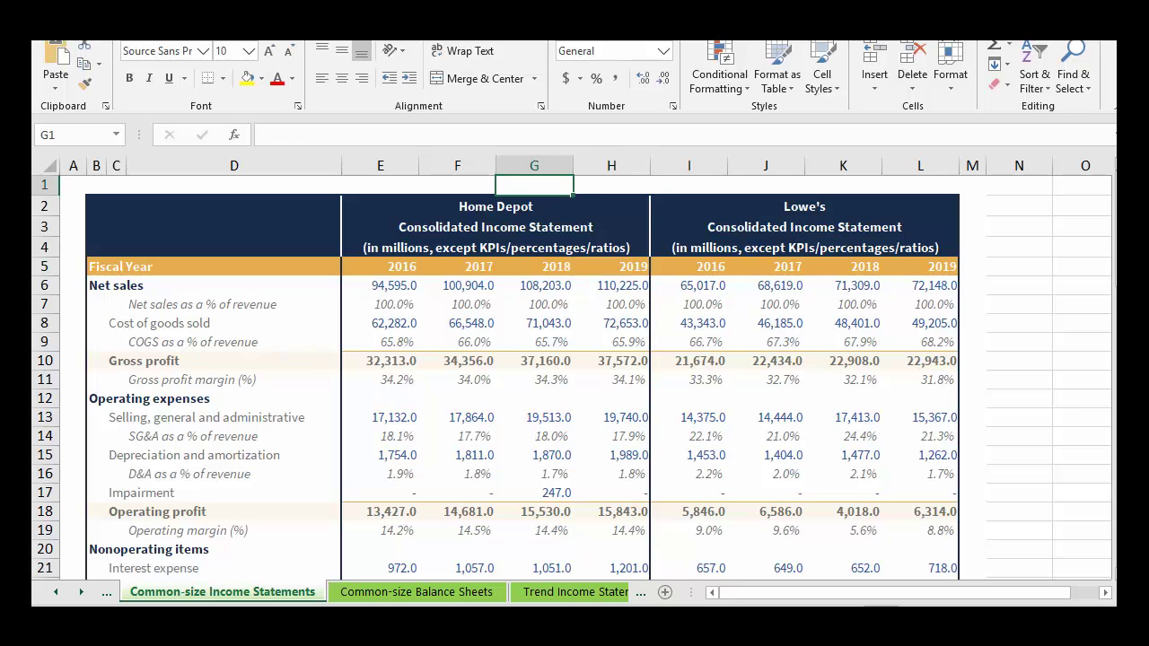
{"action": "left_click", "coordinate": [496, 205]}
{"action": "left_click_drag", "start_coordinate": [380, 266], "coordinate": [612, 266]}
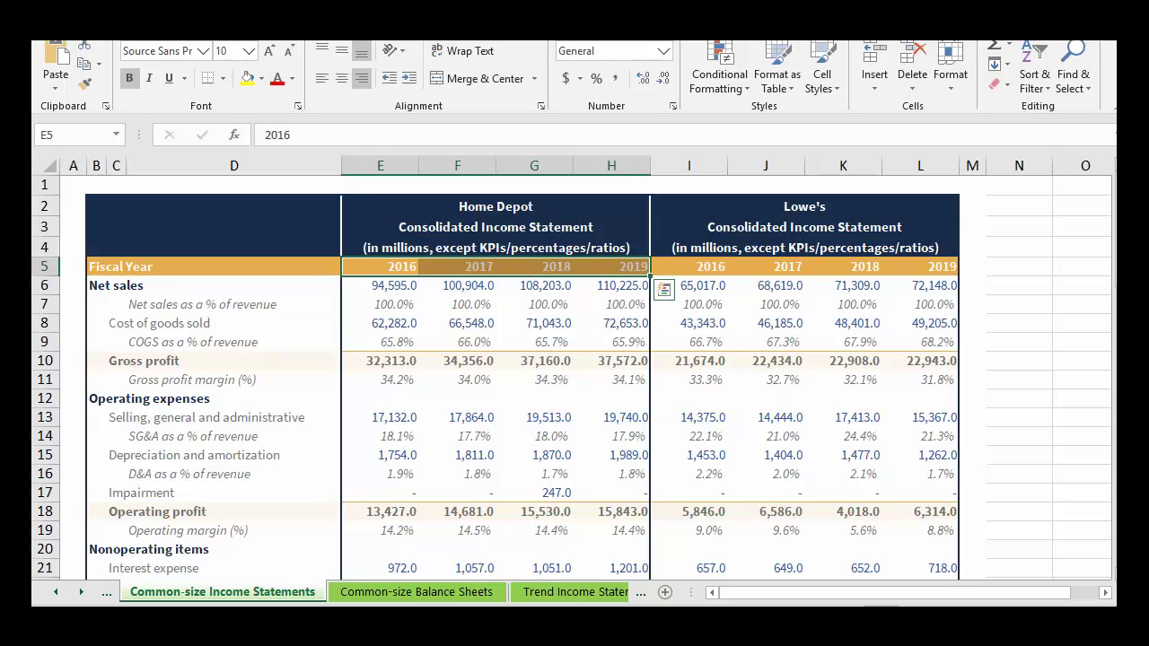
{"action": "left_click", "coordinate": [804, 205]}
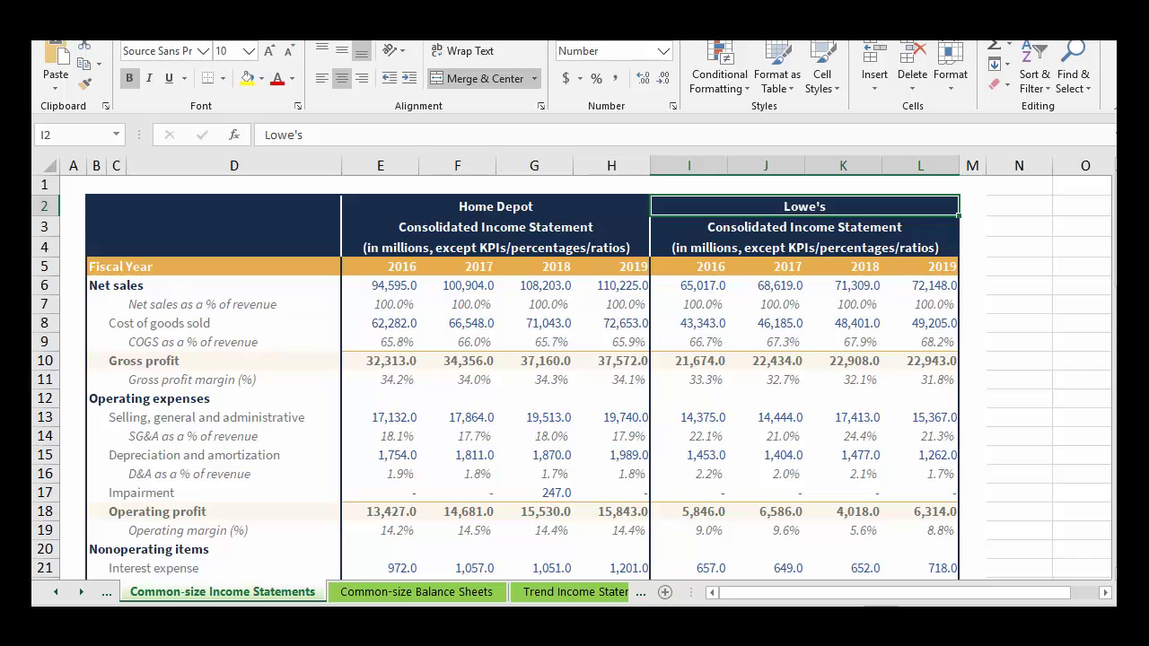
{"action": "left_click", "coordinate": [112, 286]}
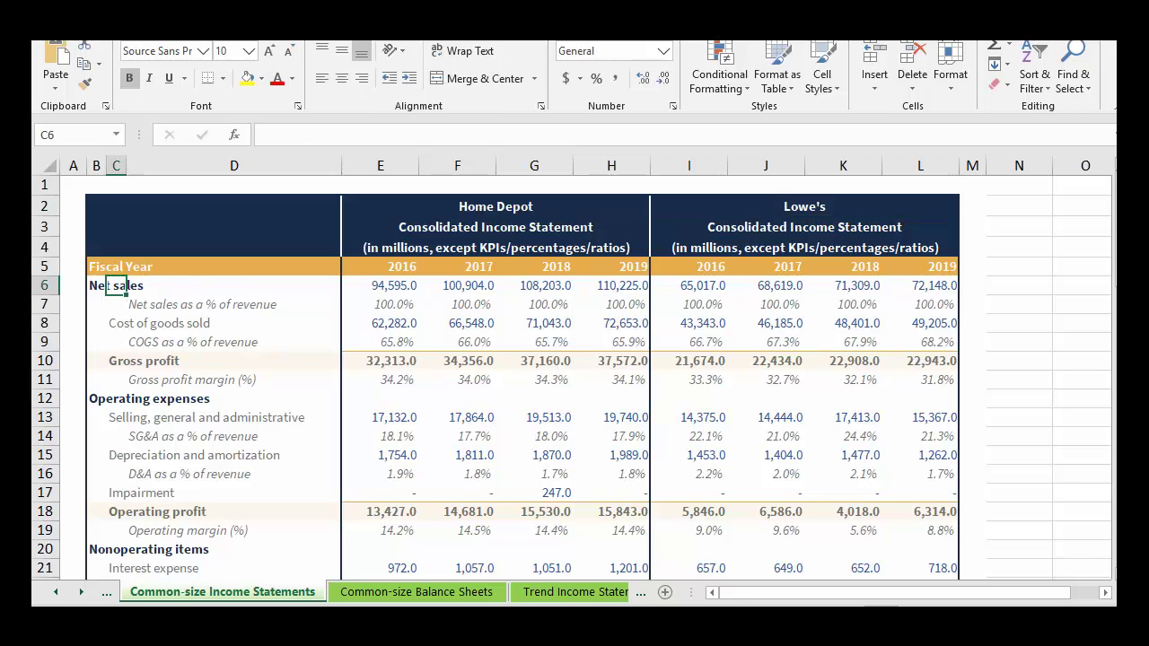
{"action": "left_click", "coordinate": [96, 285]}
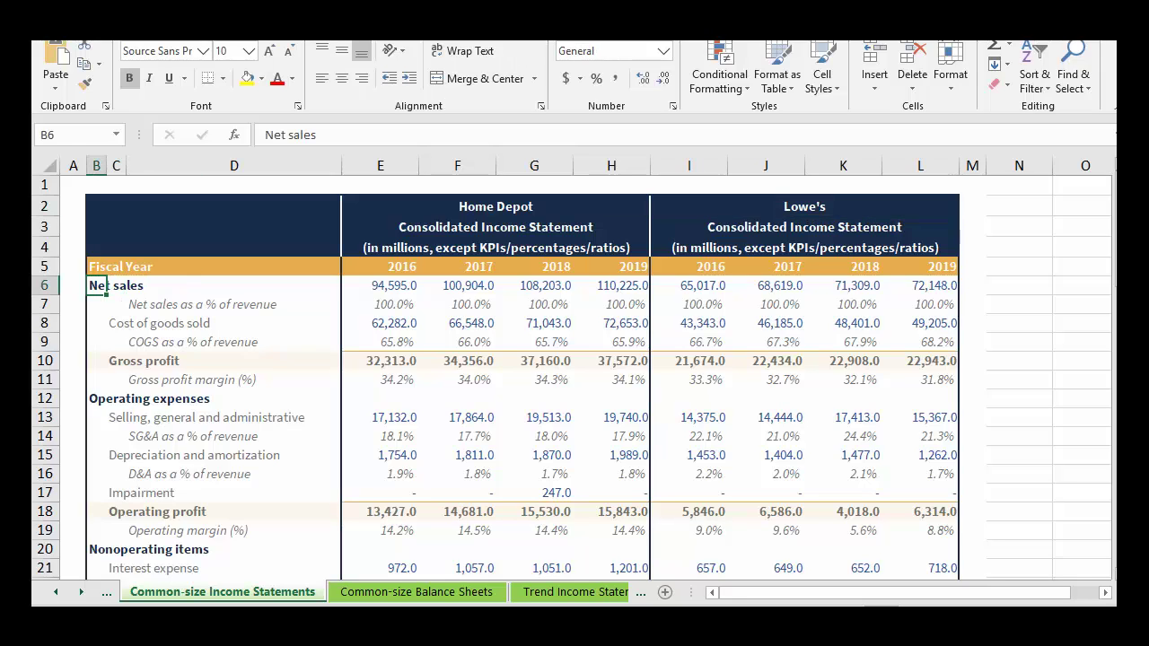
Step: Fill Home Depot's 2019 net sales cell with yellow and undo the fill
{"action": "left_click", "coordinate": [612, 286]}
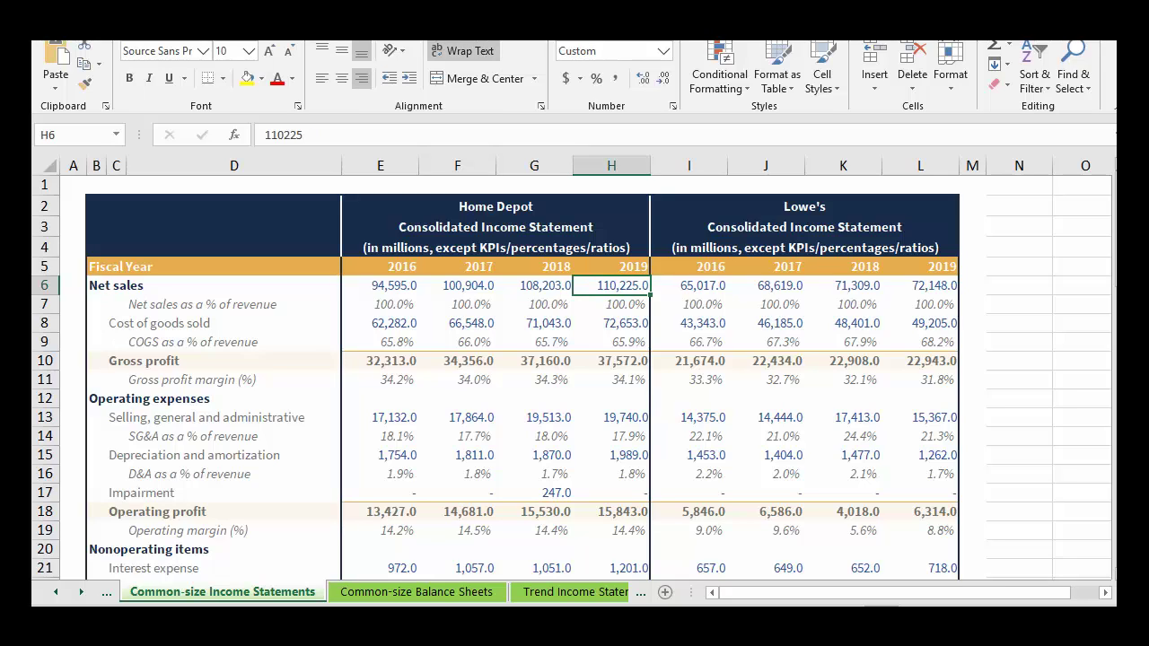
{"action": "left_click", "coordinate": [247, 79]}
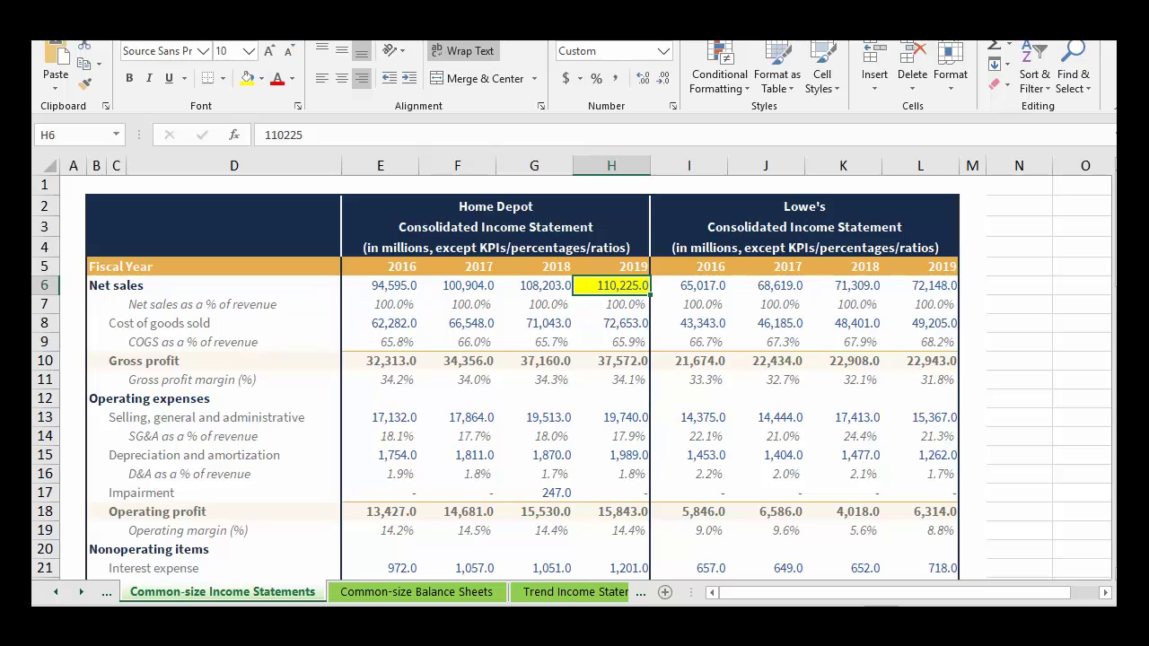
{"action": "key", "text": "ctrl+z"}
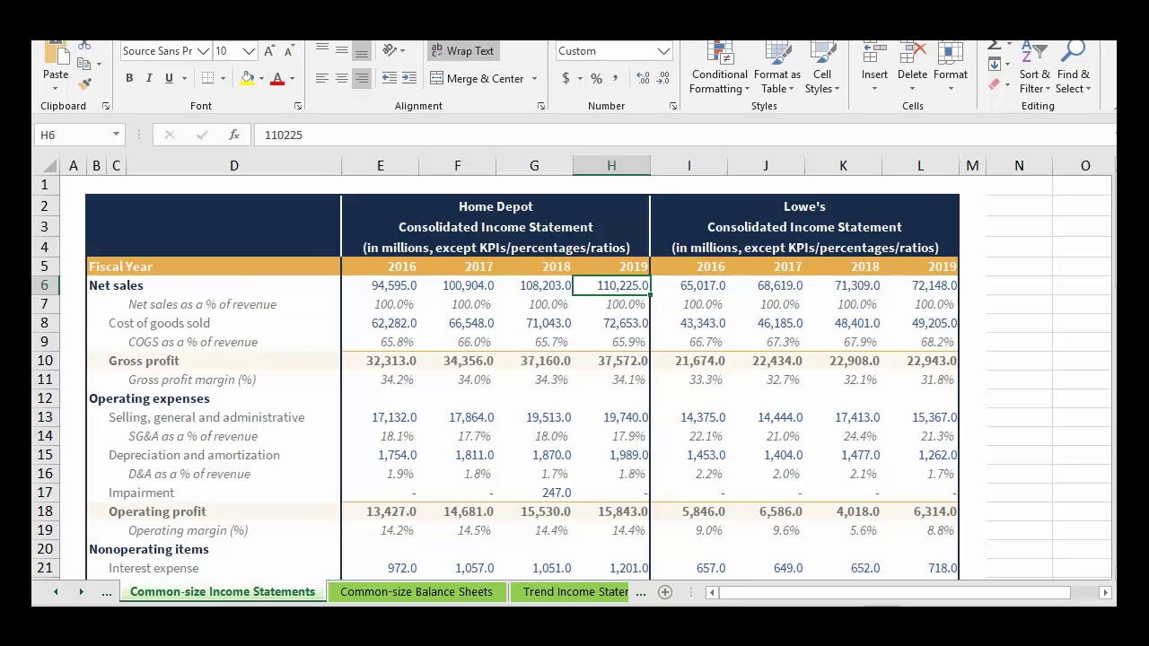
Step: Highlight the 2019 cost of goods sold figures of Home Depot and Lowe's in yellow
{"action": "left_click", "coordinate": [130, 323]}
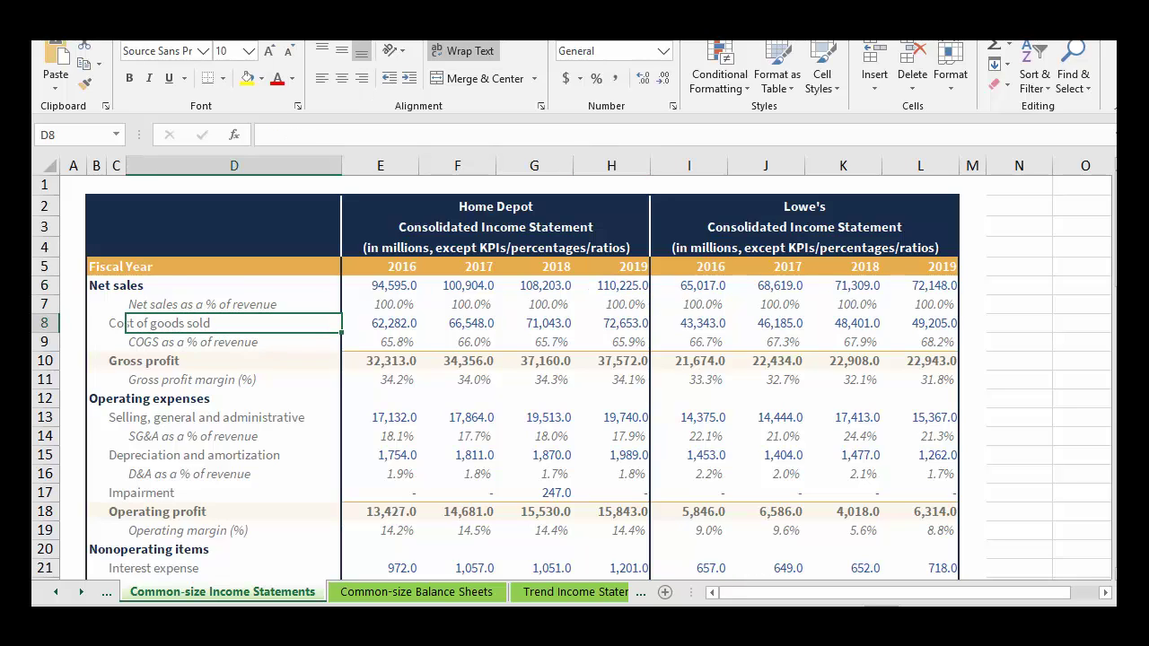
{"action": "left_click", "coordinate": [611, 323]}
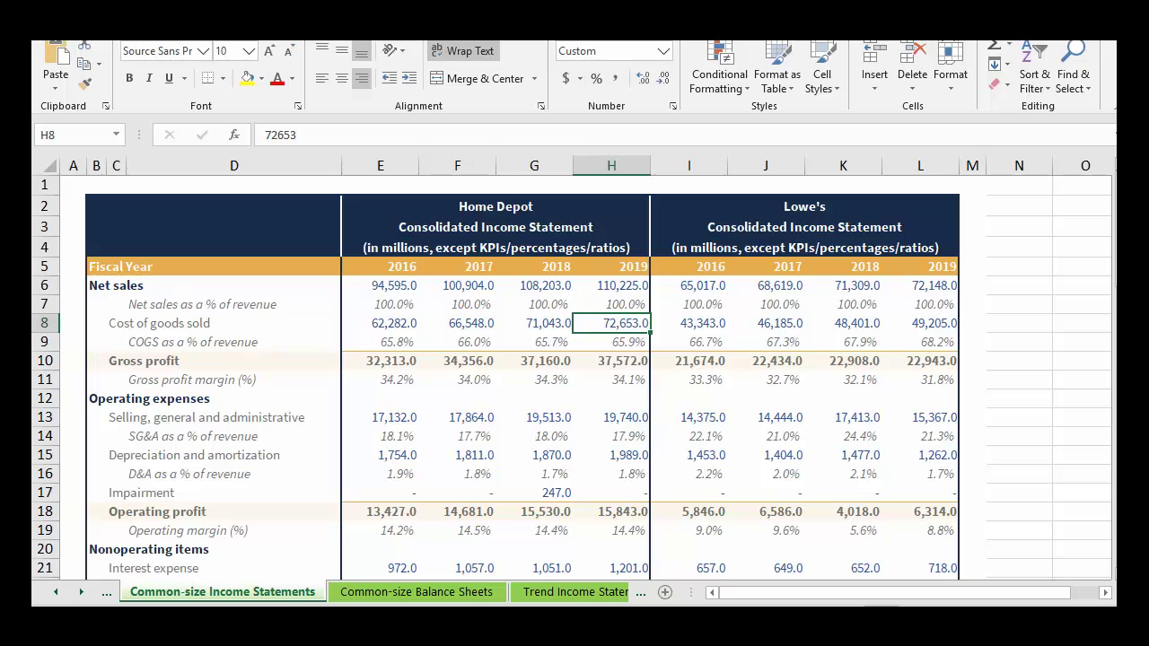
{"action": "left_click", "coordinate": [247, 78]}
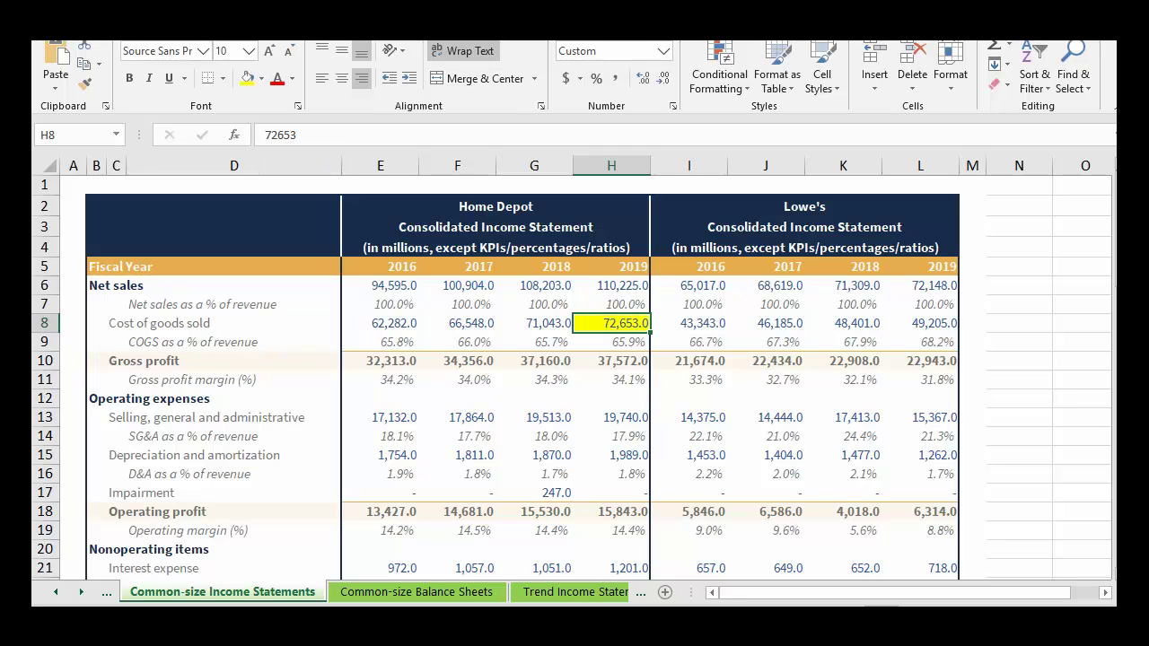
{"action": "left_click", "coordinate": [920, 323]}
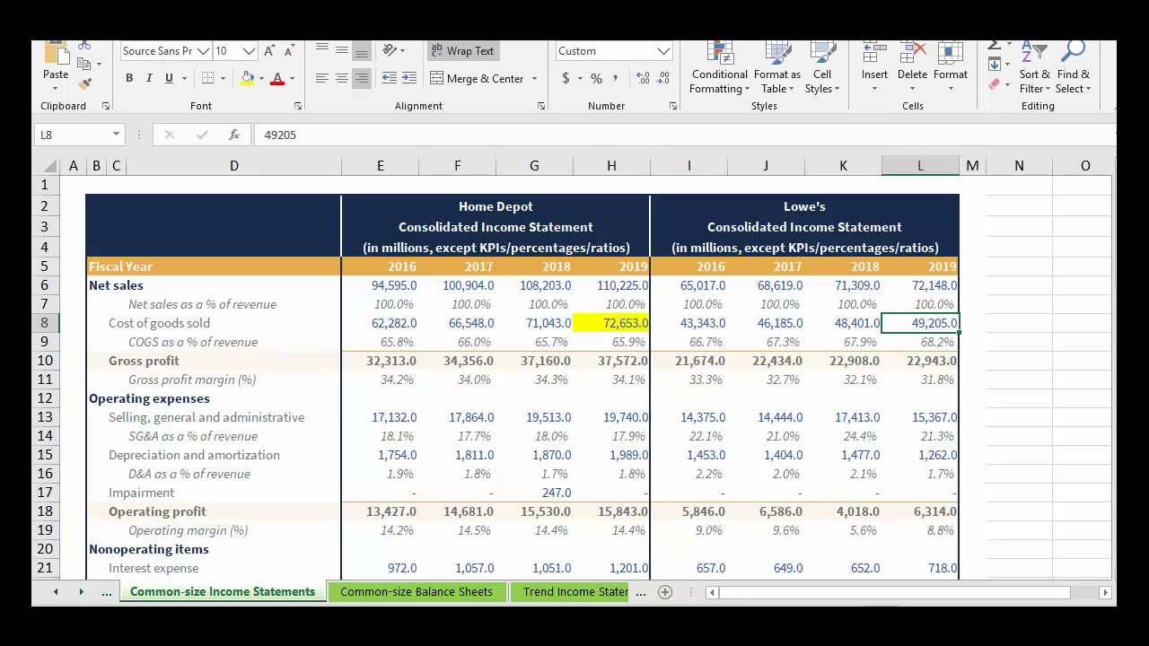
{"action": "left_click", "coordinate": [247, 78]}
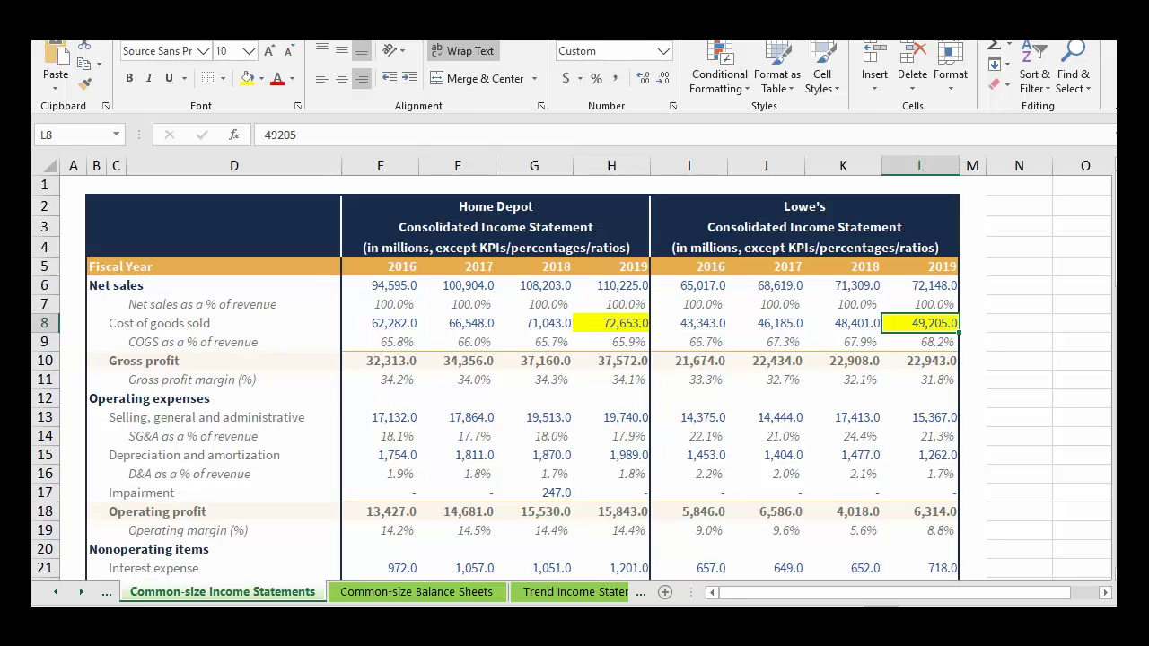
Step: Check both companies' 2019 net sales, and undo the yellow fills on their 2019 cost of goods sold
{"action": "left_click", "coordinate": [611, 286]}
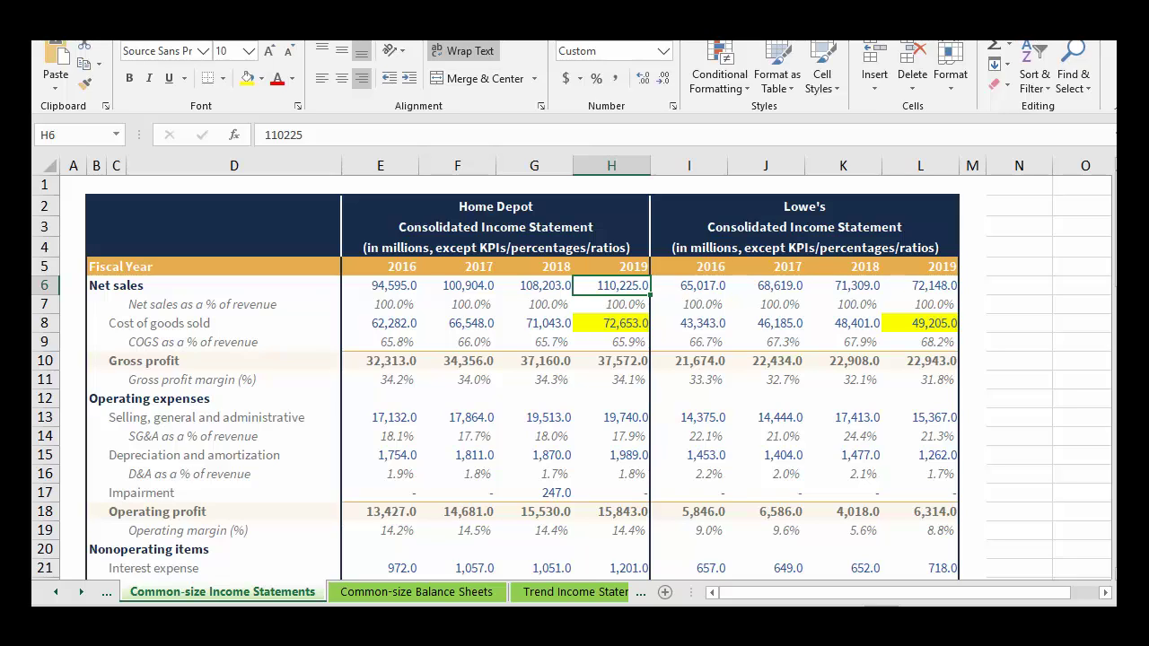
{"action": "left_click", "coordinate": [920, 286]}
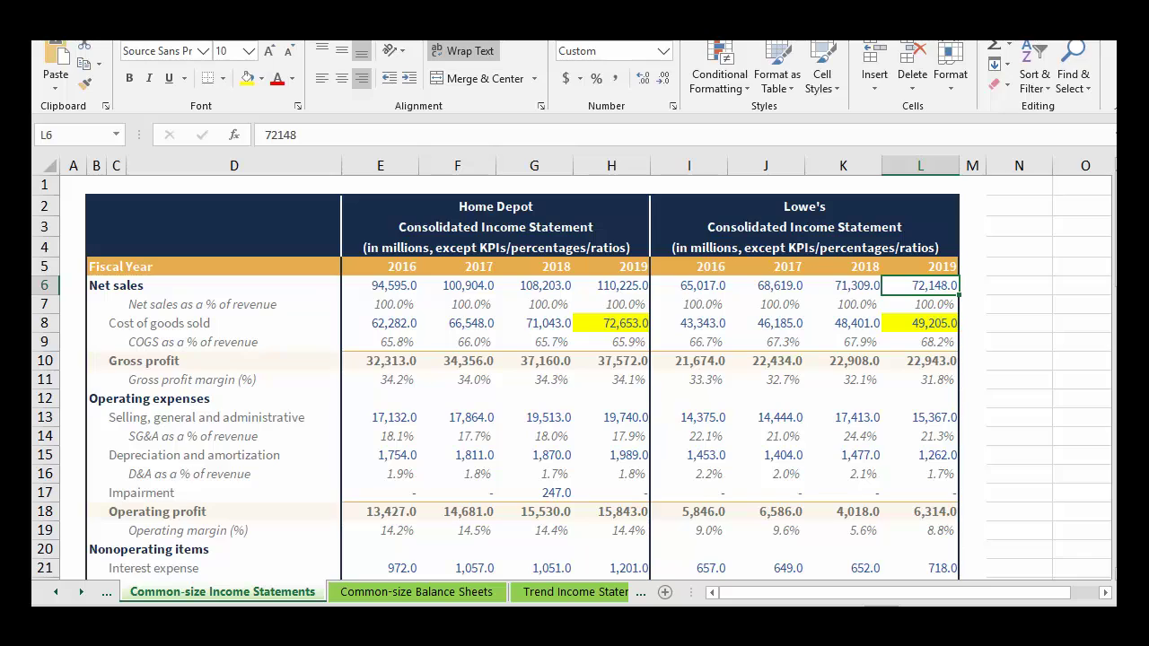
{"action": "left_click", "coordinate": [612, 323]}
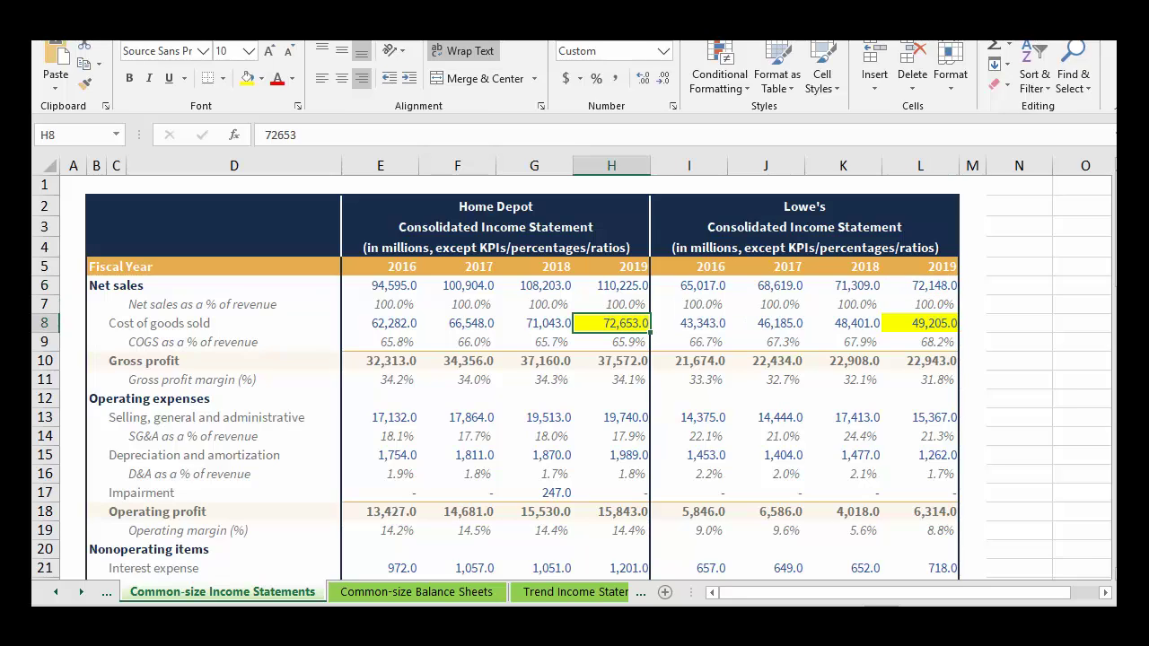
{"action": "key", "text": "ctrl+z"}
{"action": "key", "text": "ctrl+z"}
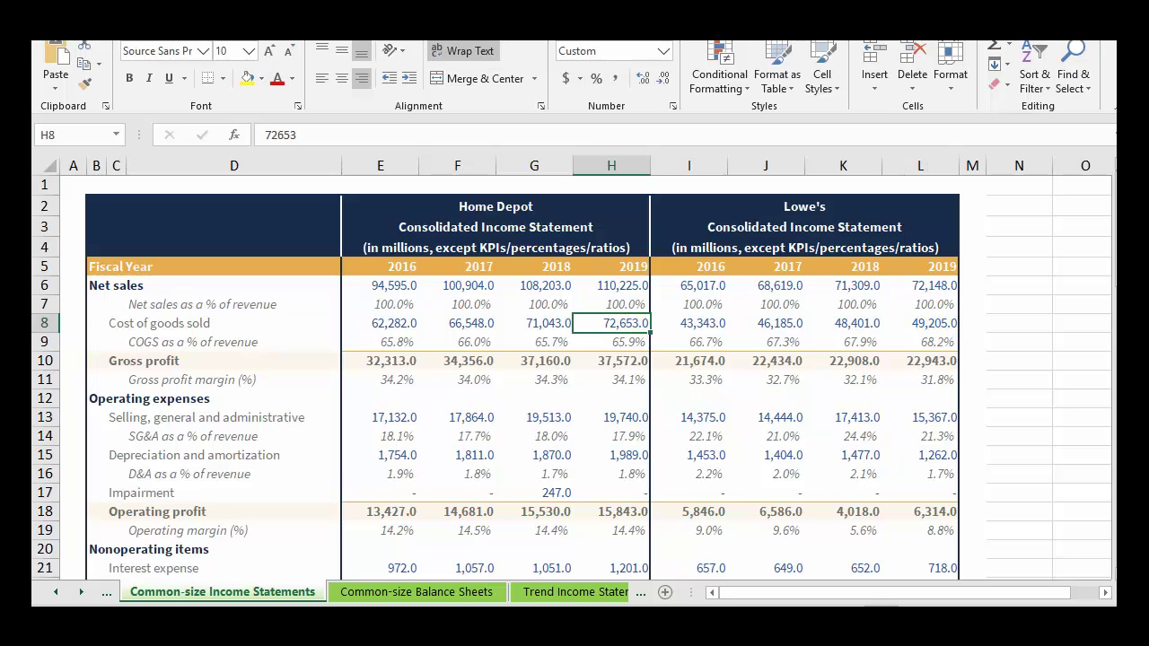
Step: Highlight the 2019 COGS as a % of revenue cells of Home Depot and Lowe's in yellow
{"action": "left_click", "coordinate": [611, 342]}
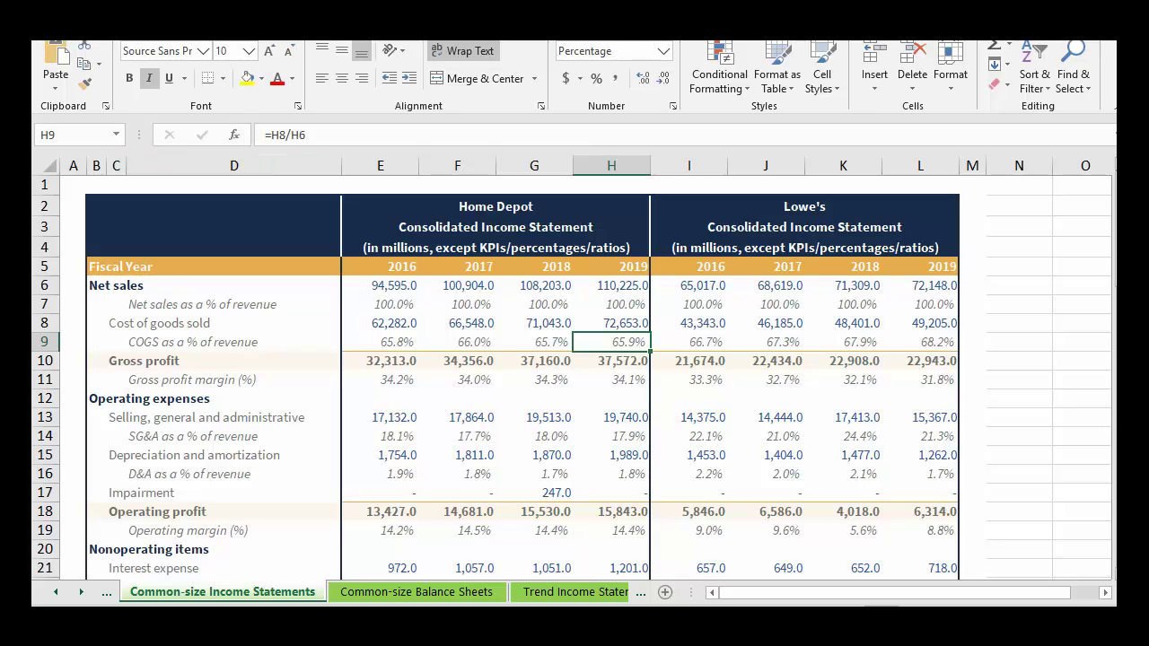
{"action": "left_click", "coordinate": [247, 78]}
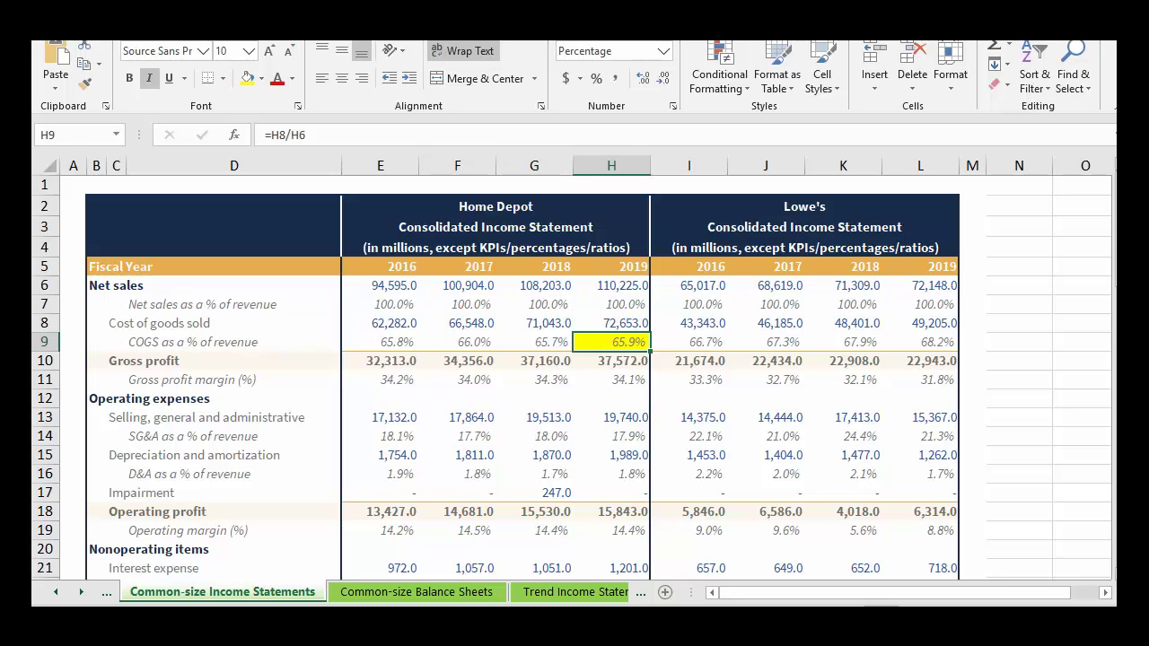
{"action": "left_click", "coordinate": [920, 342]}
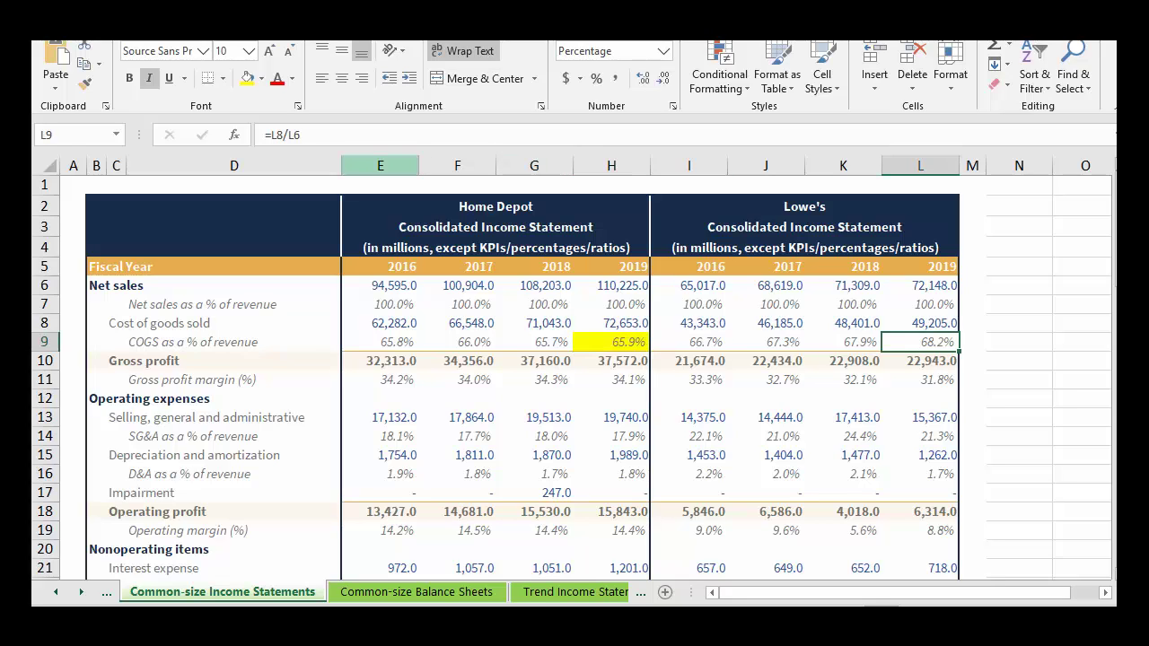
{"action": "left_click", "coordinate": [247, 79]}
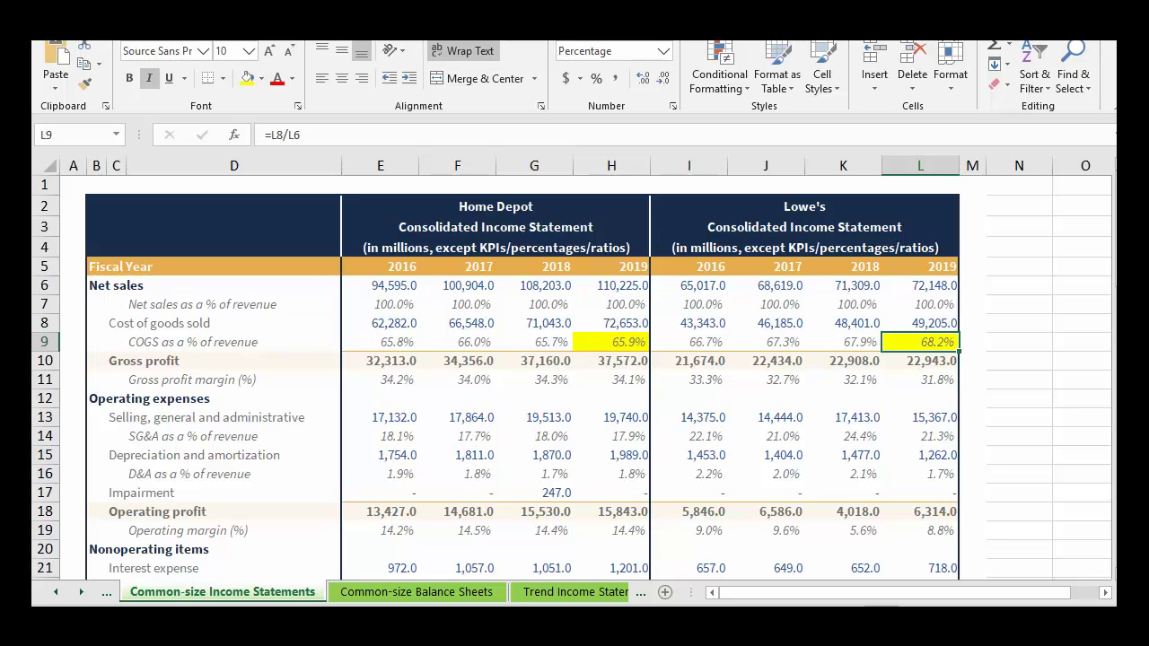
Step: Review Home Depot's 2019 net sales, the cost of goods sold label and company headings, and undo the yellow fills on the COGS percentages
{"action": "left_click", "coordinate": [611, 286]}
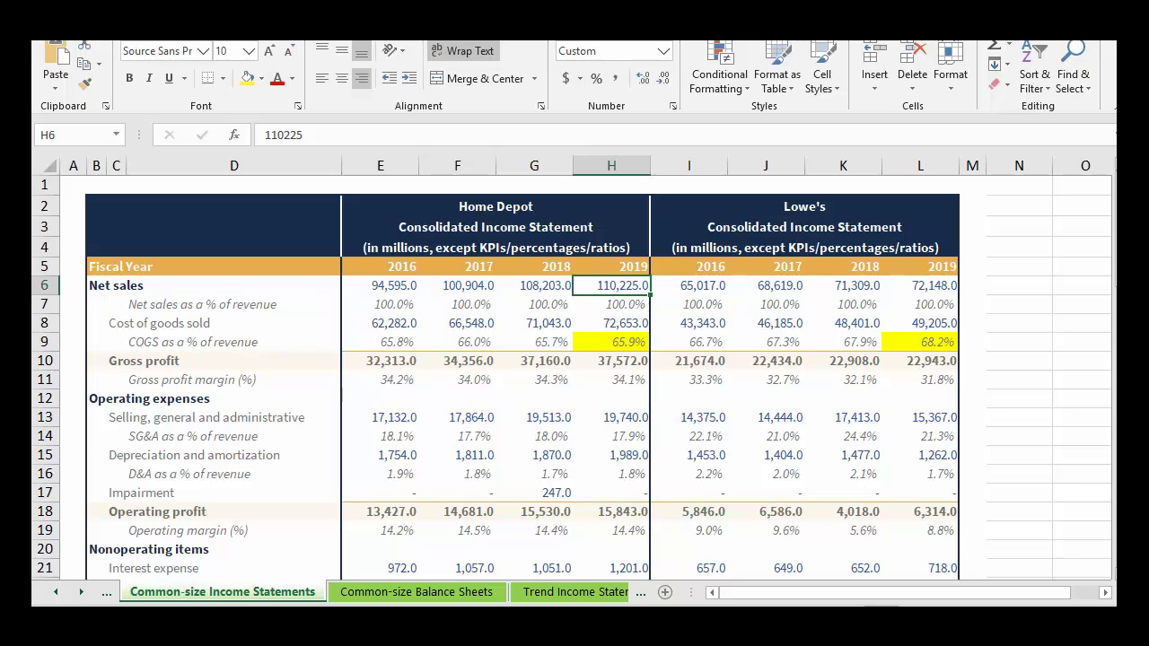
{"action": "left_click_drag", "start_coordinate": [116, 323], "coordinate": [234, 323]}
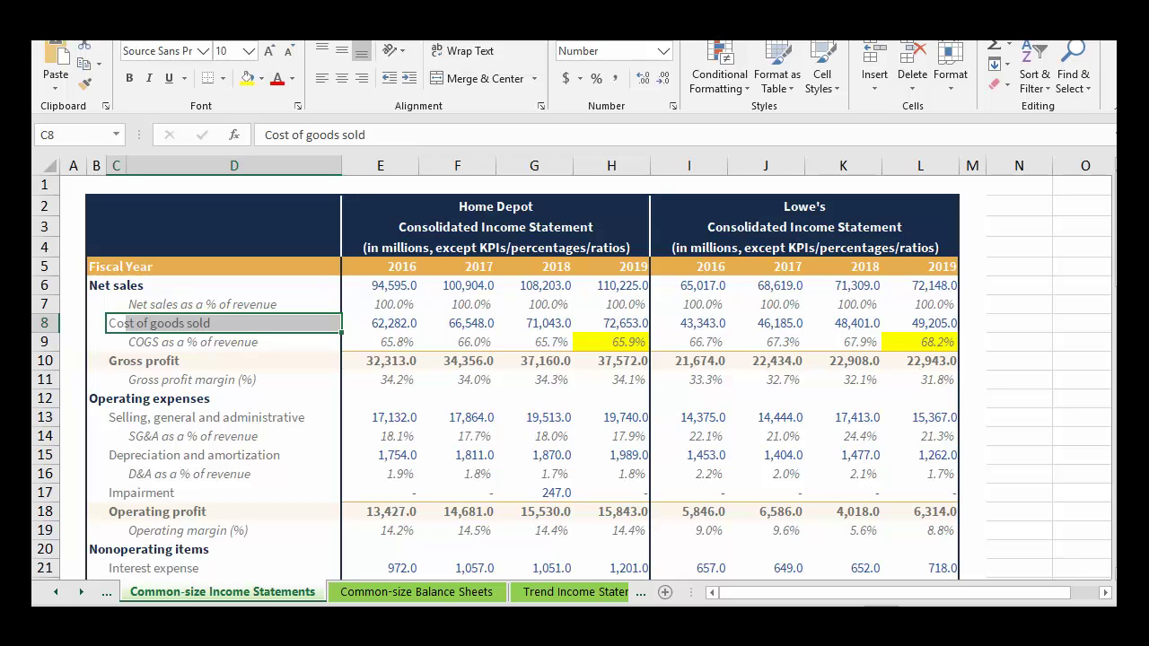
{"action": "left_click", "coordinate": [496, 207]}
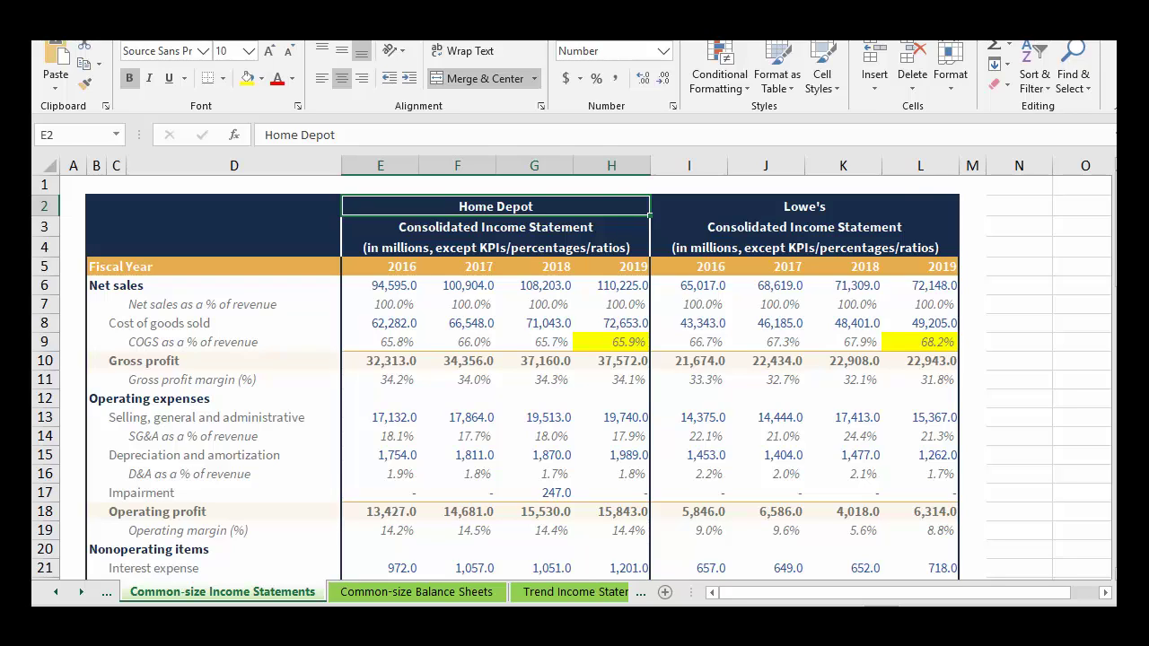
{"action": "left_click", "coordinate": [805, 207]}
{"action": "left_click", "coordinate": [495, 206]}
{"action": "key", "text": "ctrl+z"}
{"action": "key", "text": "ctrl+z"}
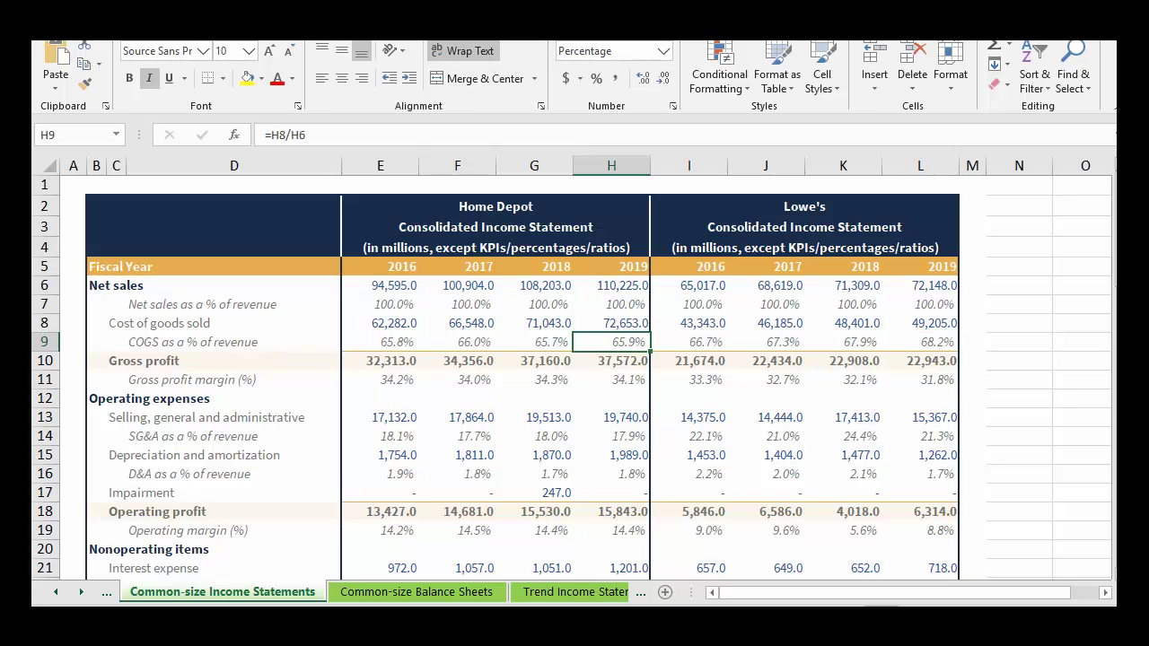
Step: Highlight the 2019 SG&A as a % of revenue cells of Home Depot and Lowe's in yellow
{"action": "left_click", "coordinate": [612, 418]}
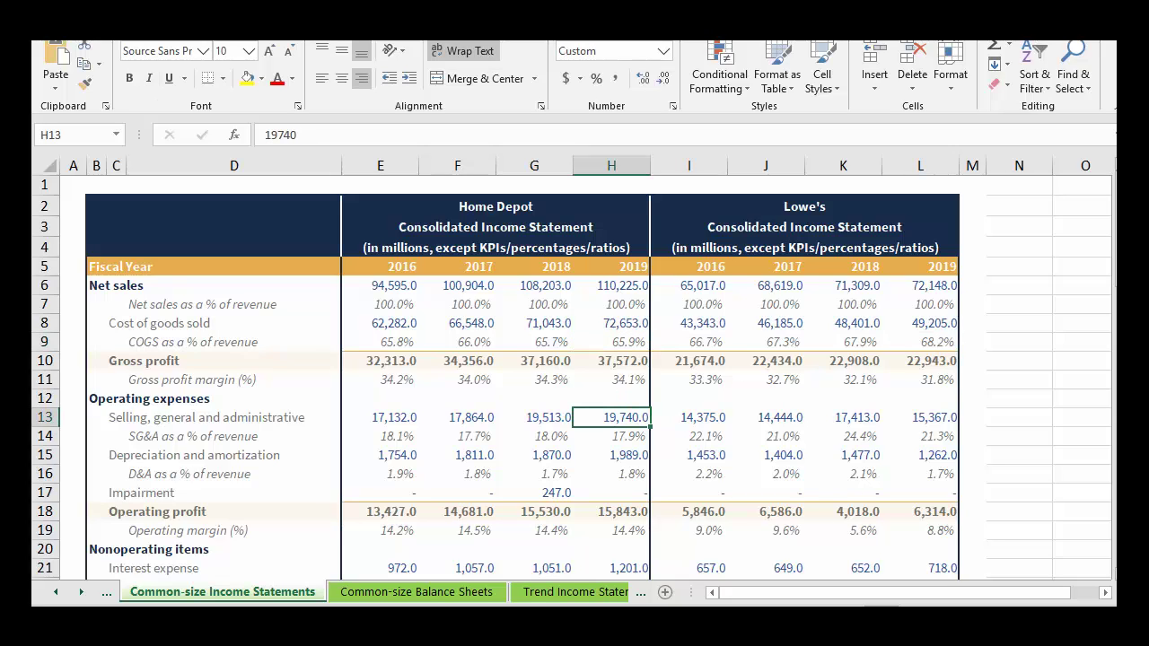
{"action": "key", "text": "ctrl+z"}
{"action": "key", "text": "ctrl+z"}
{"action": "left_click", "coordinate": [611, 436]}
{"action": "left_click", "coordinate": [247, 78]}
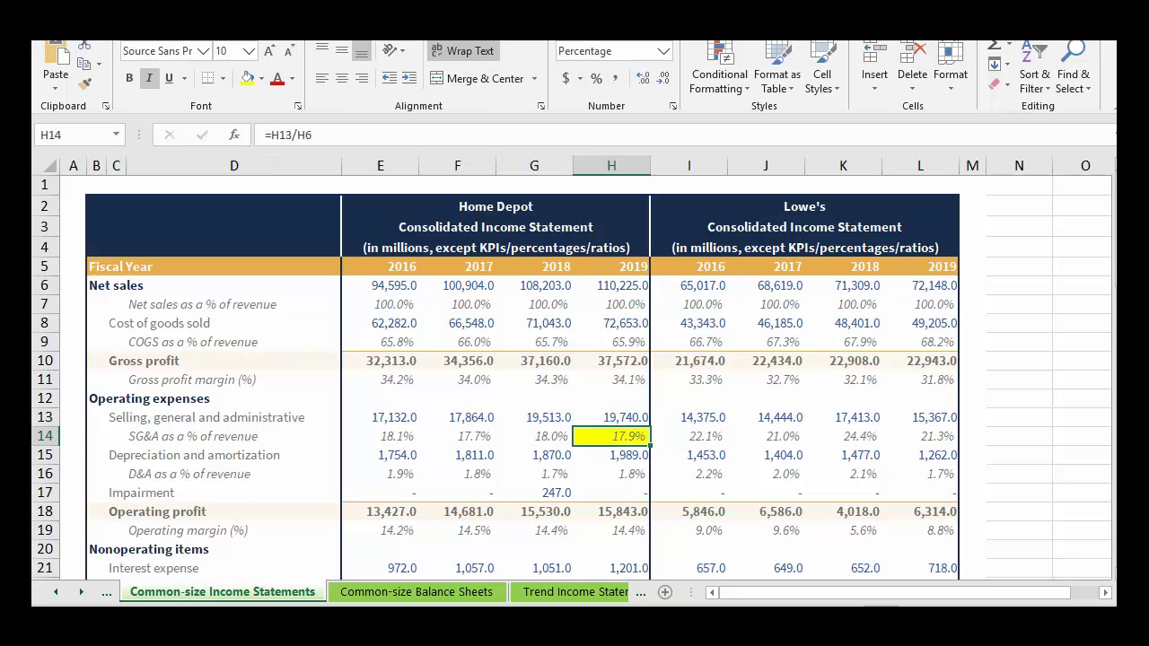
{"action": "left_click", "coordinate": [920, 437]}
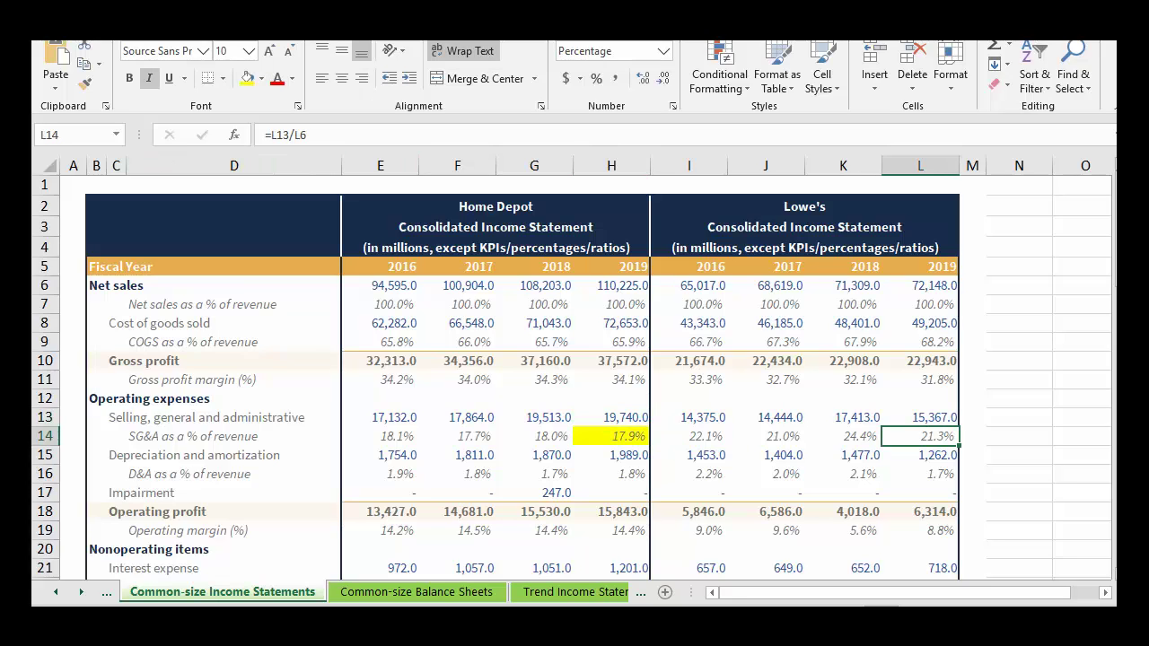
{"action": "left_click", "coordinate": [247, 78]}
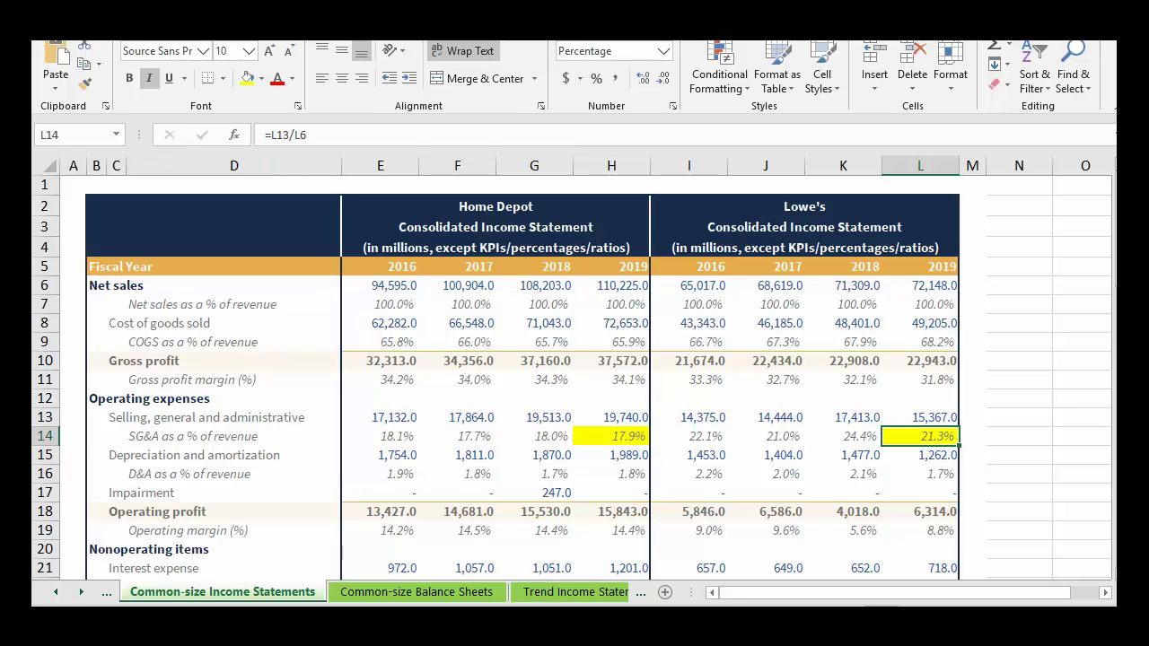
Step: Compare both companies' SG&A percentages across 2016 to 2019, and undo the yellow fills on the 2019 values
{"action": "left_click_drag", "start_coordinate": [380, 436], "coordinate": [611, 436]}
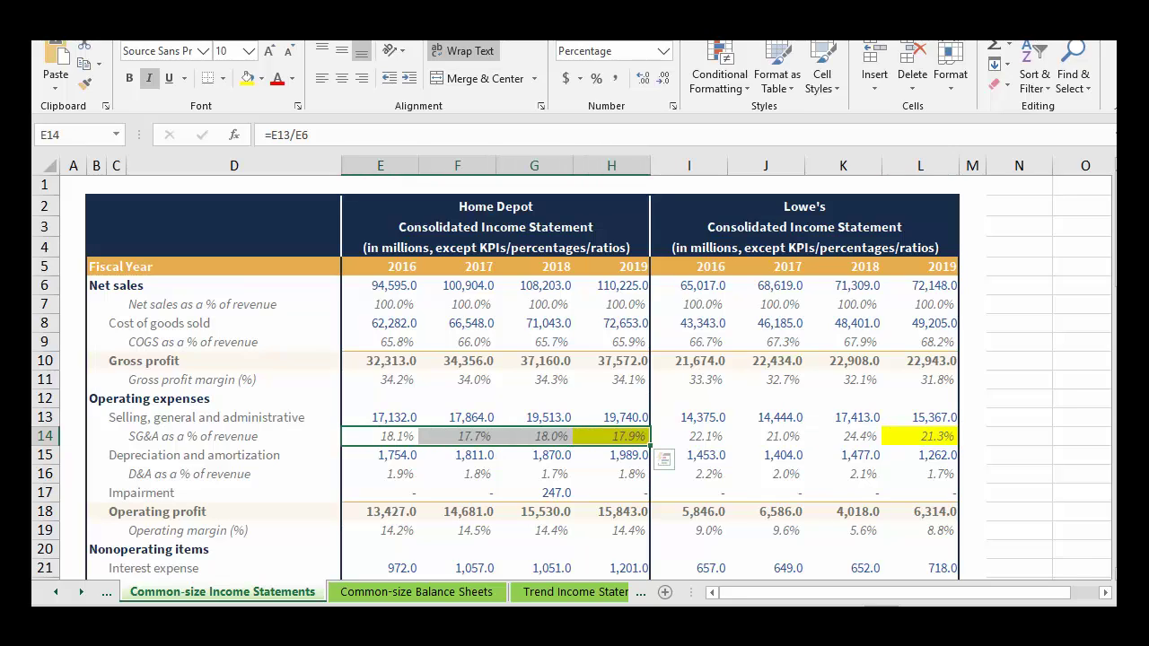
{"action": "left_click_drag", "start_coordinate": [689, 436], "coordinate": [920, 436]}
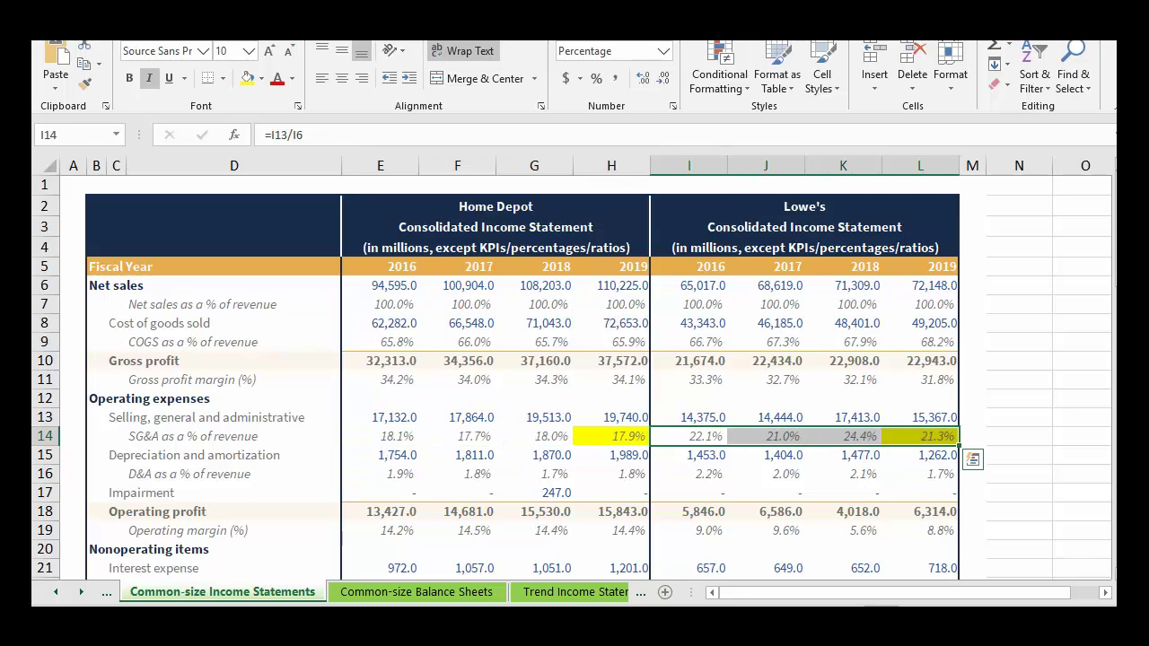
{"action": "key", "text": "ctrl+z"}
{"action": "key", "text": "ctrl+z"}
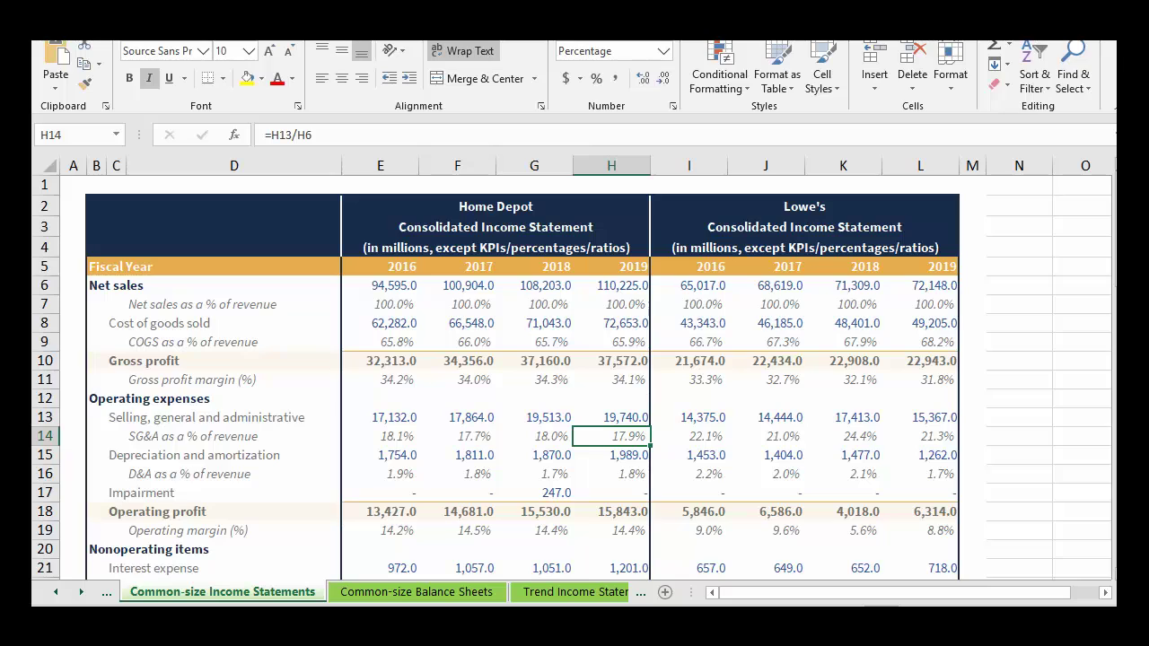
Step: Inspect Home Depot's 2019 D&A percentage and trace the cells used in its 2019 COGS as a % of revenue formula
{"action": "left_click", "coordinate": [611, 474]}
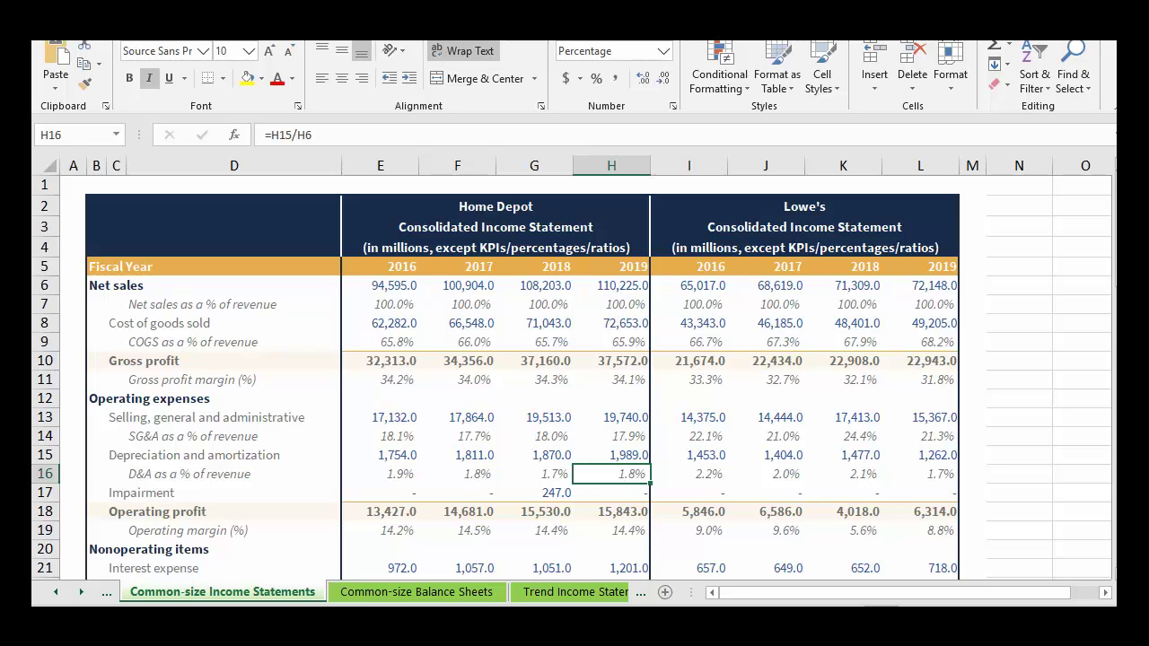
{"action": "left_click", "coordinate": [611, 342]}
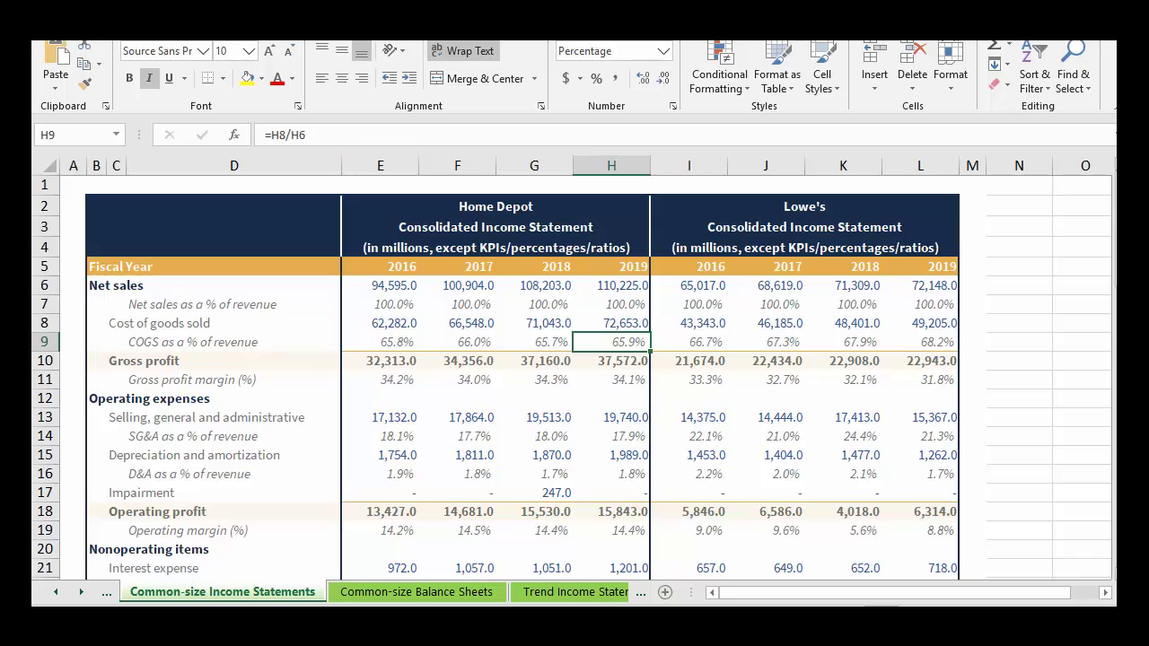
{"action": "left_click", "coordinate": [370, 134]}
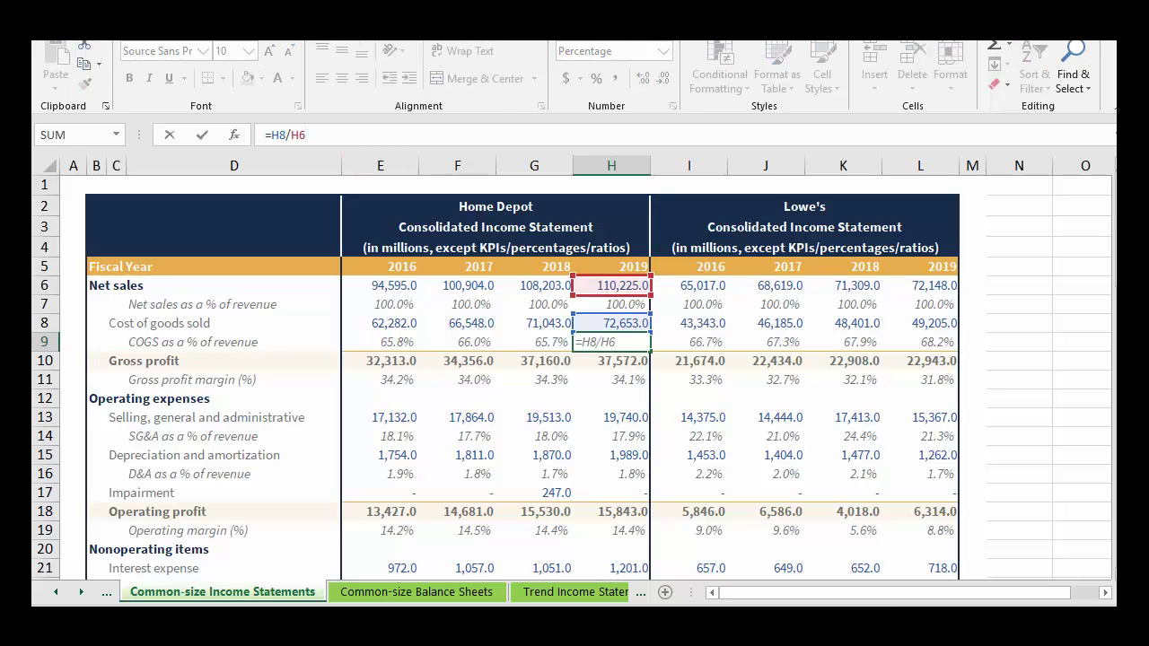
{"action": "left_click", "coordinate": [534, 342]}
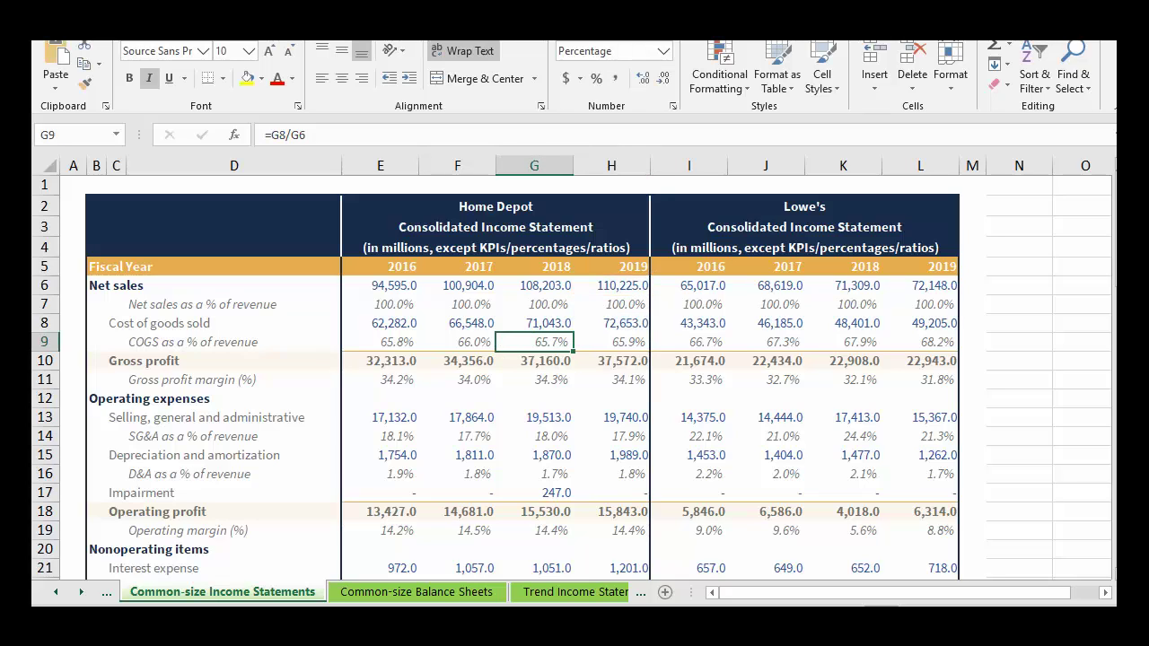
Step: Trace Home Depot's 2019 SG&A as a % of revenue formula back to its SG&A expense and net sales cells
{"action": "left_click", "coordinate": [611, 417]}
{"action": "left_click", "coordinate": [611, 436]}
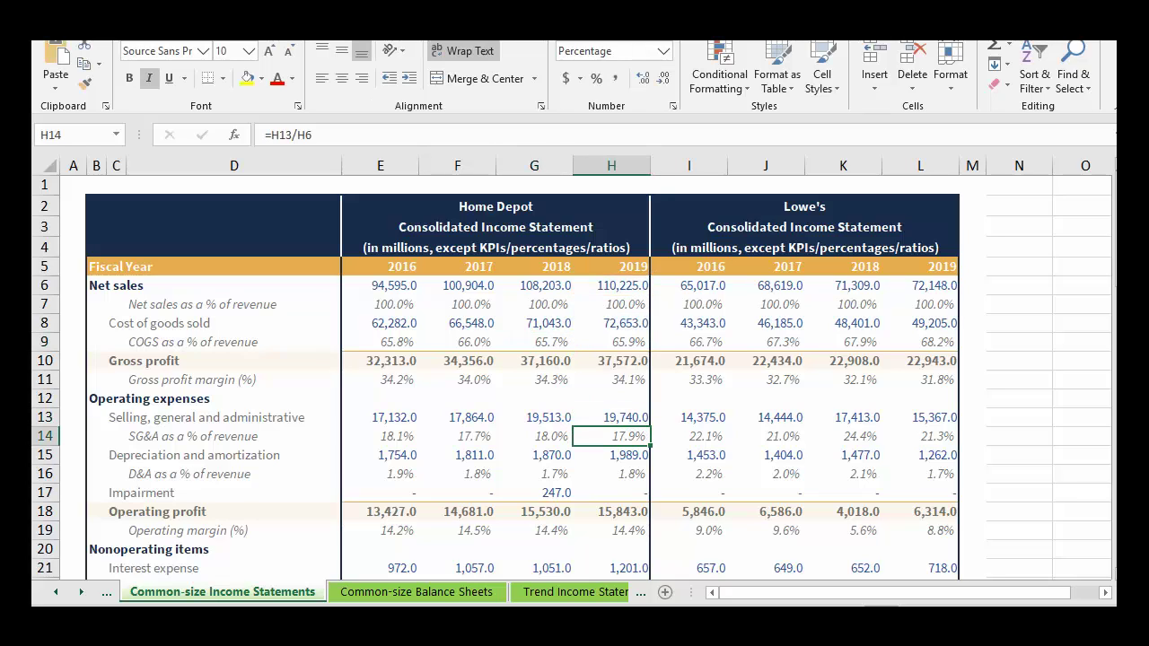
{"action": "key", "text": "F2"}
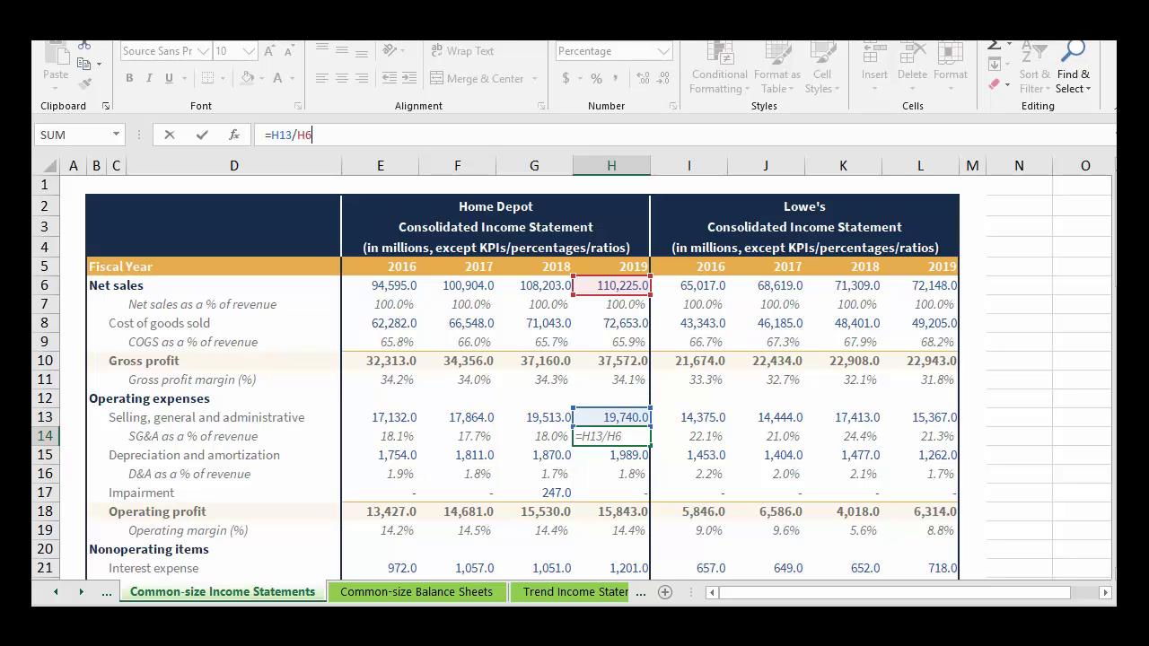
{"action": "key", "text": "Escape"}
{"action": "key", "text": "Up"}
{"action": "key", "text": "Up"}
{"action": "key", "text": "Up"}
{"action": "key", "text": "Up"}
{"action": "key", "text": "Up"}
{"action": "key", "text": "Up"}
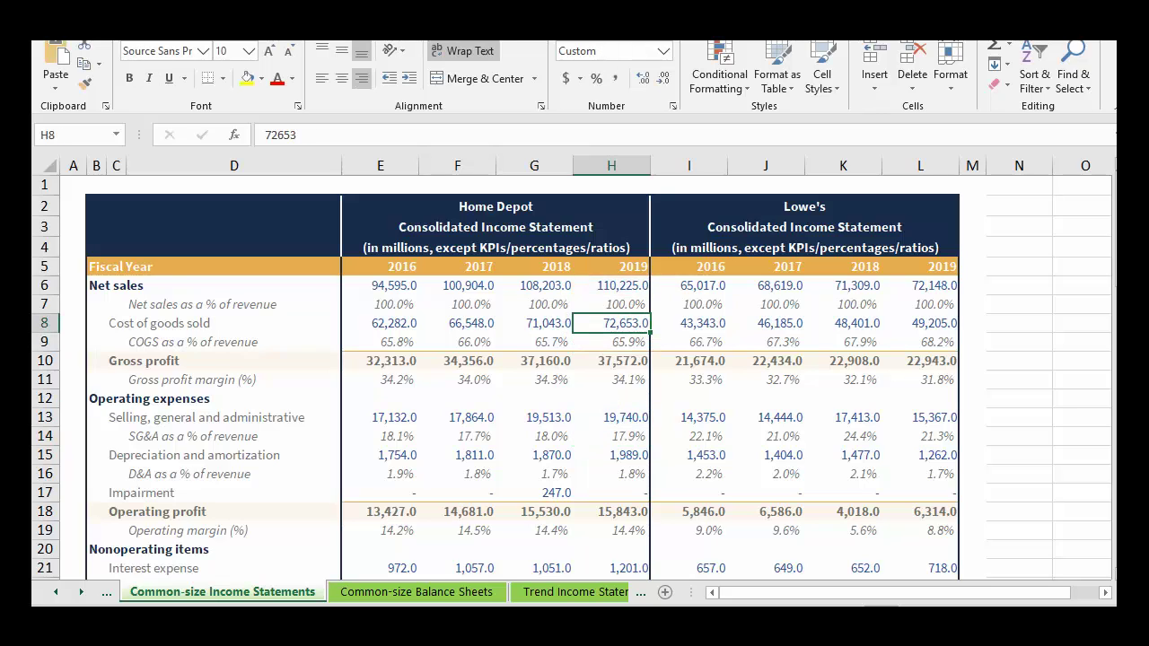
{"action": "key", "text": "Up"}
{"action": "key", "text": "Up"}
Step: Review Home Depot's 2019 SG&A and depreciation and amortization amounts against its 2019 net sales
{"action": "left_click", "coordinate": [611, 418]}
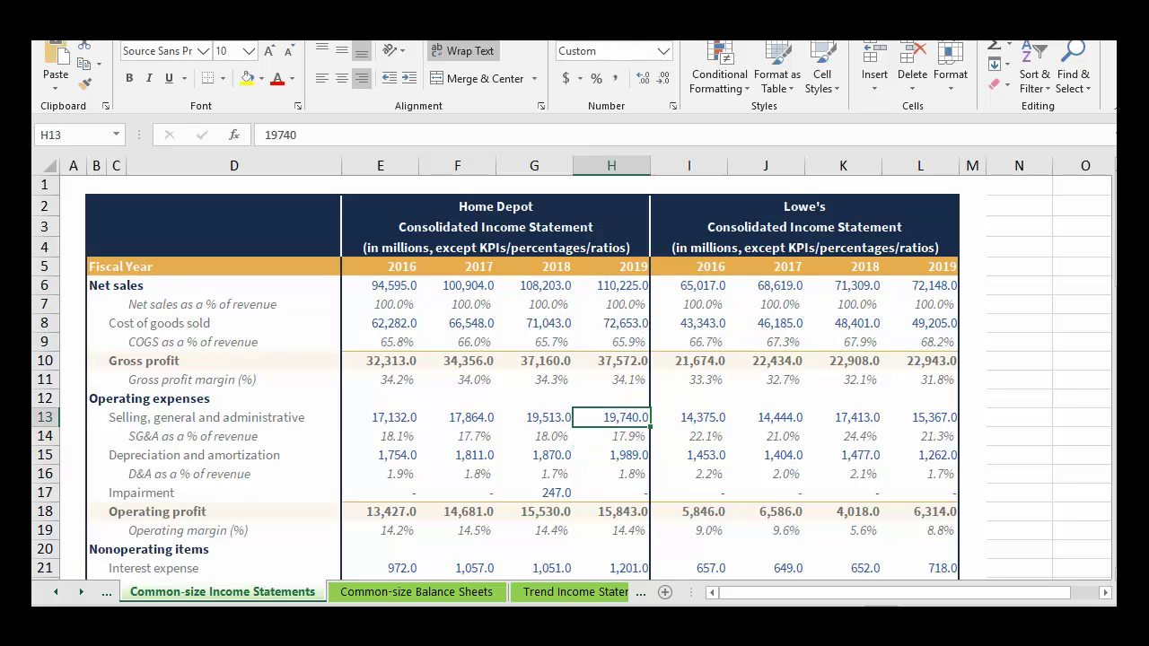
{"action": "left_click", "coordinate": [611, 285]}
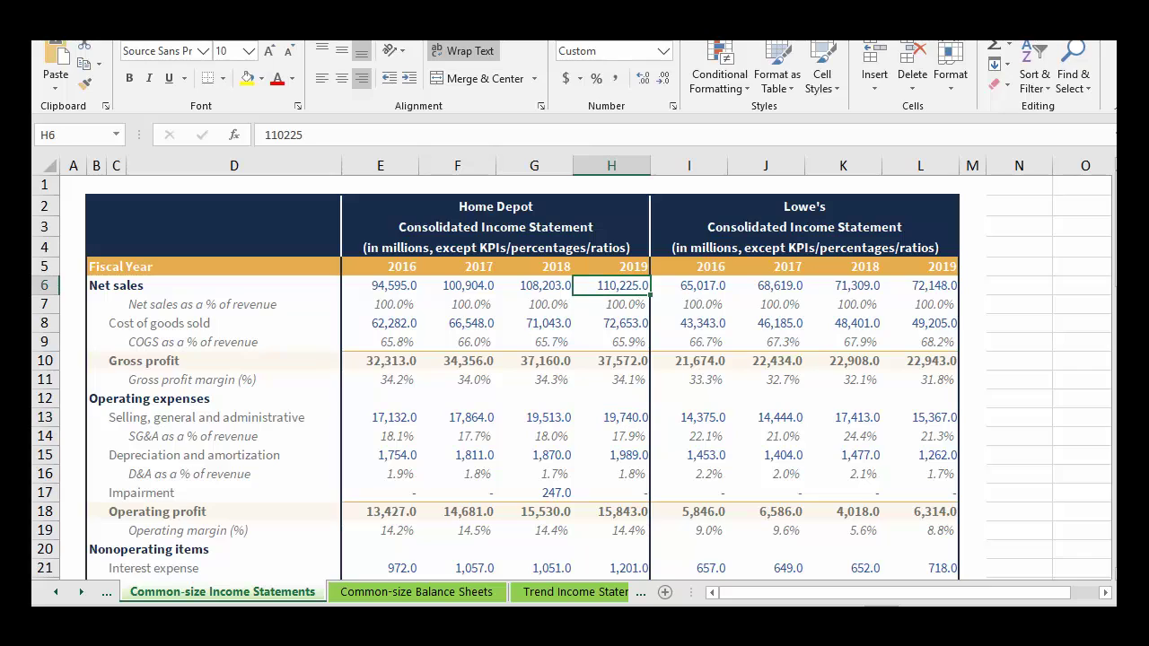
{"action": "left_click", "coordinate": [611, 455]}
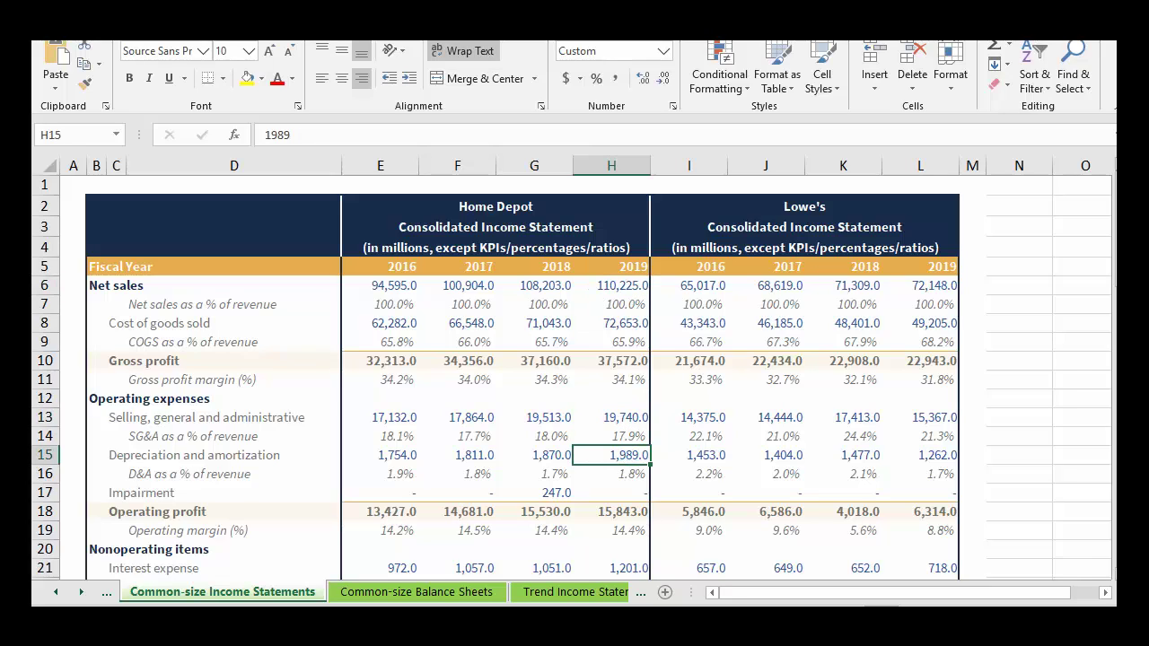
{"action": "left_click", "coordinate": [612, 285]}
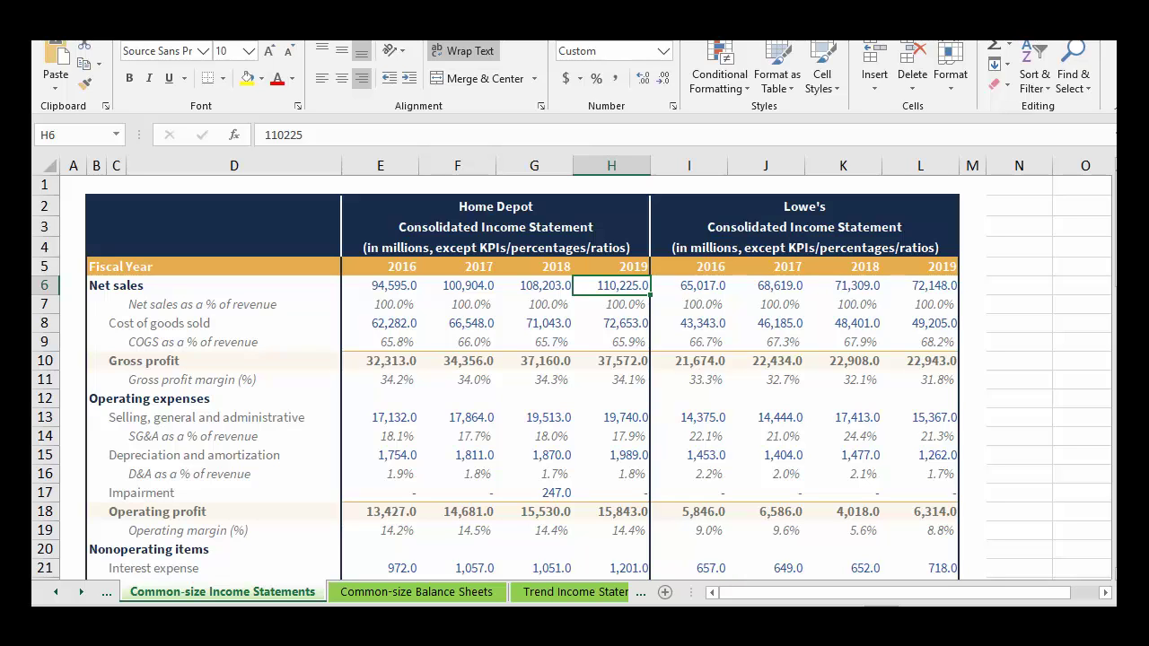
Step: Review the impairment line and the nonoperating items, including Home Depot's 2019 interest expense
{"action": "scroll", "coordinate": [572, 376], "scroll_direction": "down", "scroll_amount": 2}
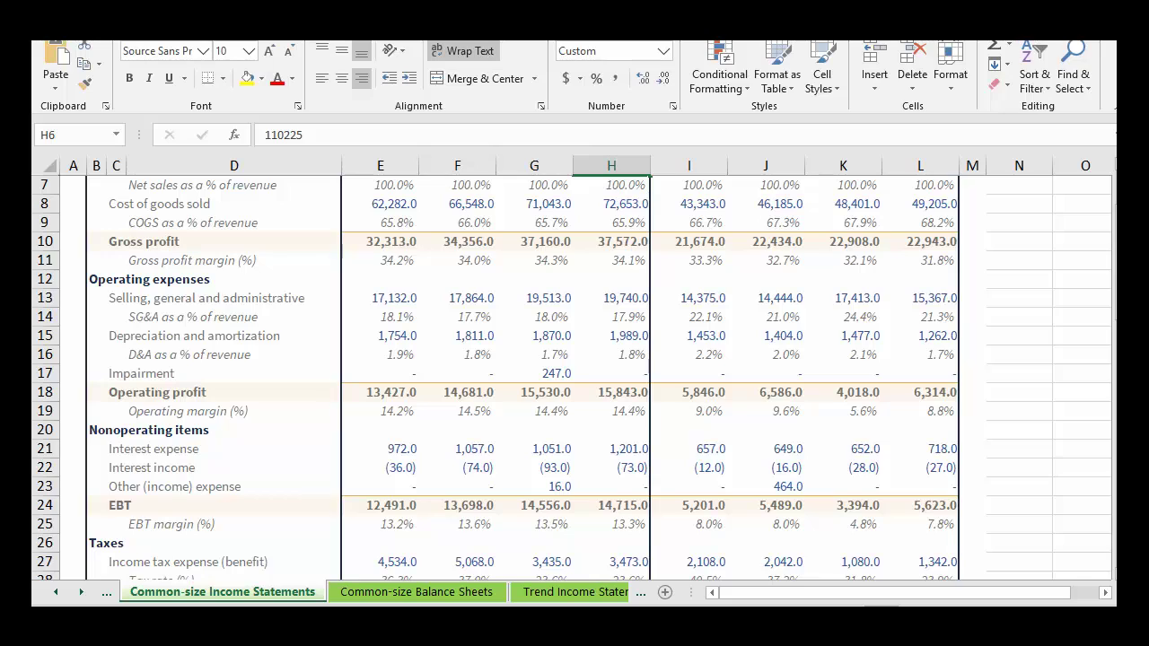
{"action": "left_click", "coordinate": [116, 373]}
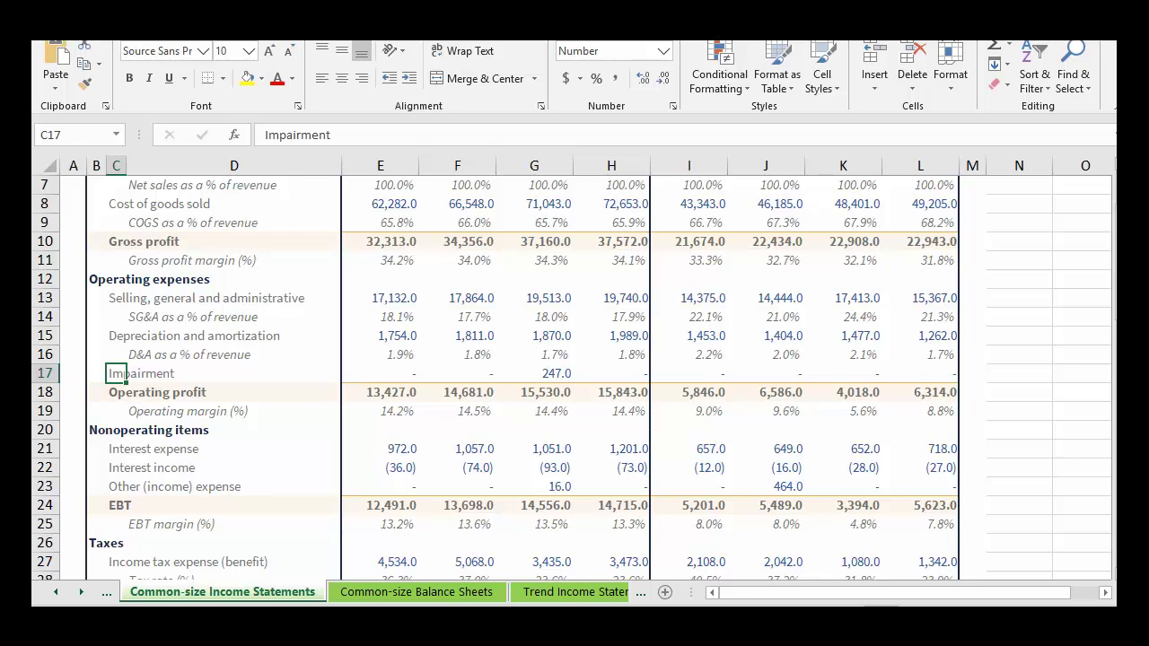
{"action": "left_click_drag", "start_coordinate": [117, 449], "coordinate": [269, 486]}
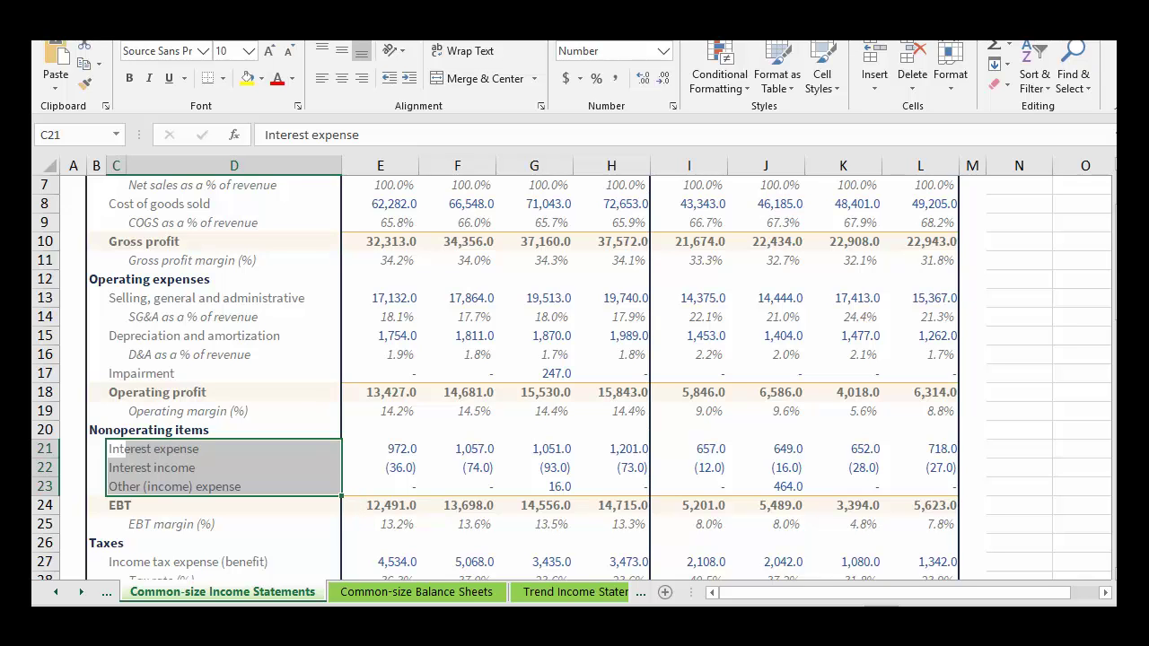
{"action": "left_click", "coordinate": [611, 449]}
Step: Examine Home Depot's 2019 income tax expense and trace the cells used in its tax rate formula
{"action": "scroll", "coordinate": [612, 449], "scroll_direction": "down", "scroll_amount": 2}
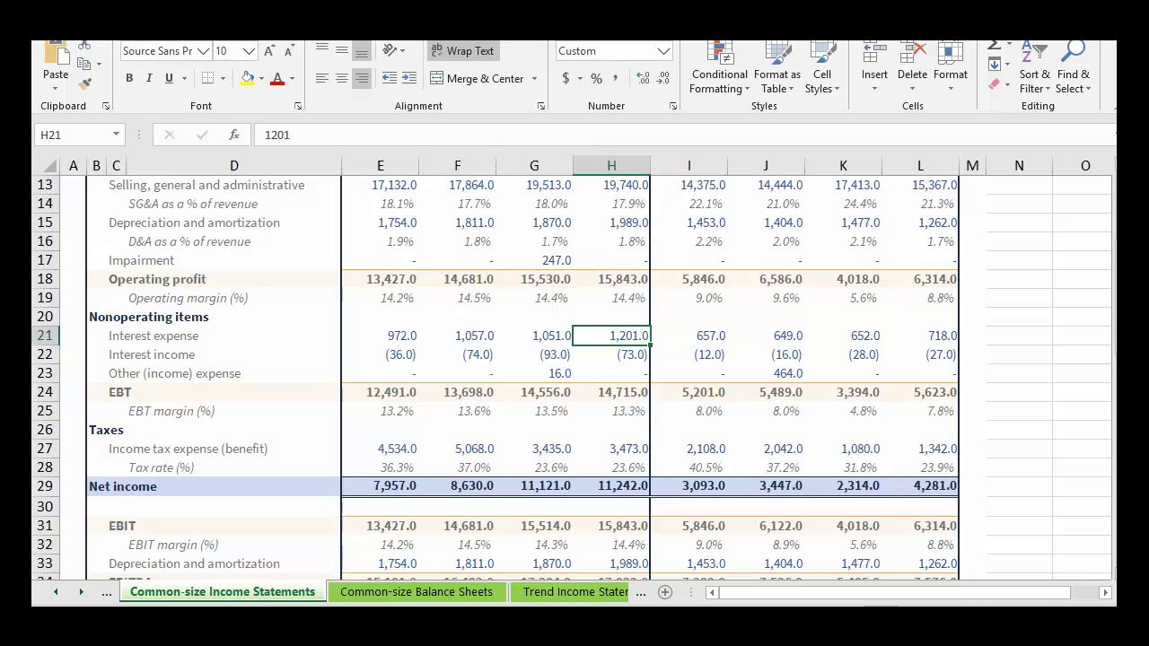
{"action": "left_click", "coordinate": [611, 449]}
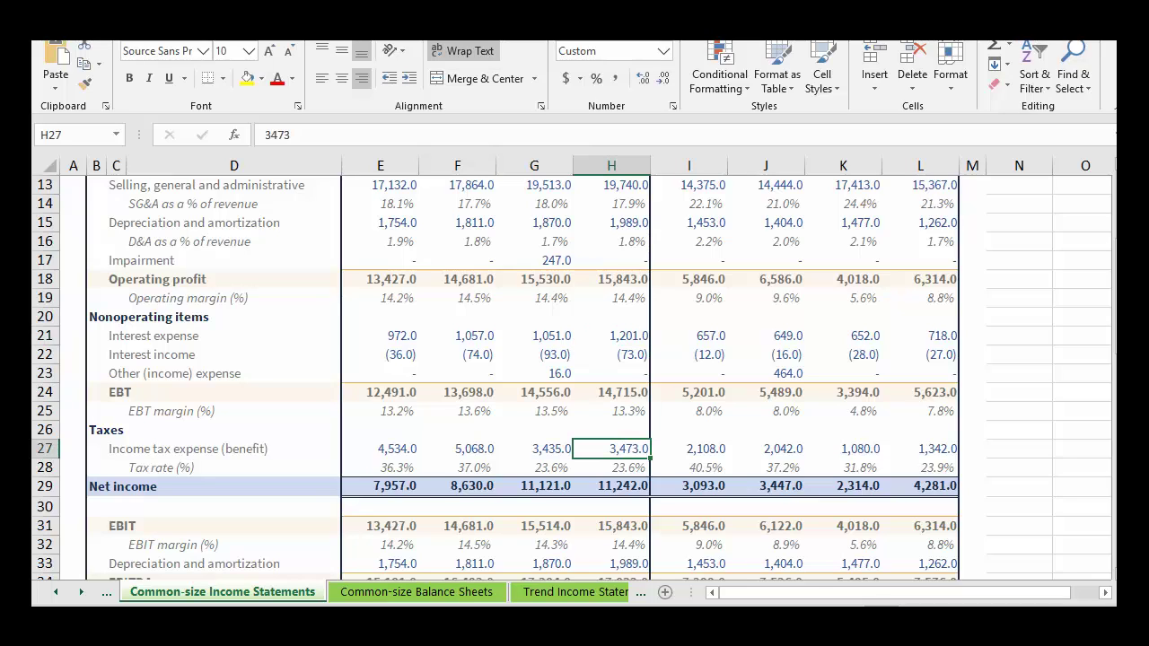
{"action": "left_click", "coordinate": [612, 468]}
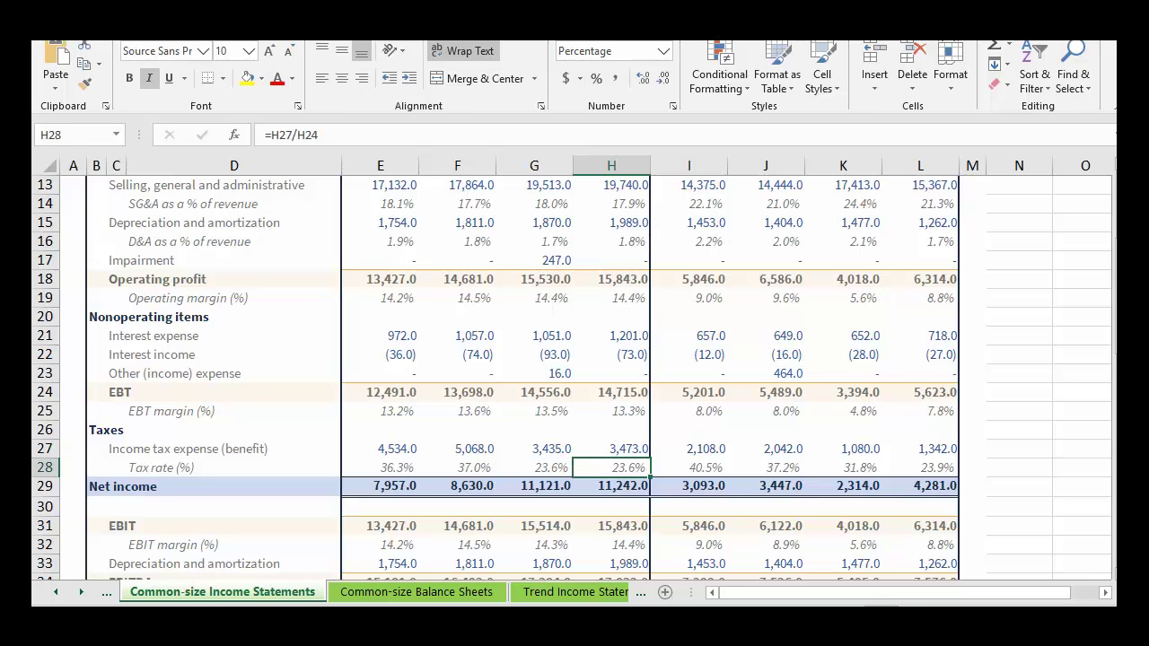
{"action": "key", "text": "F2"}
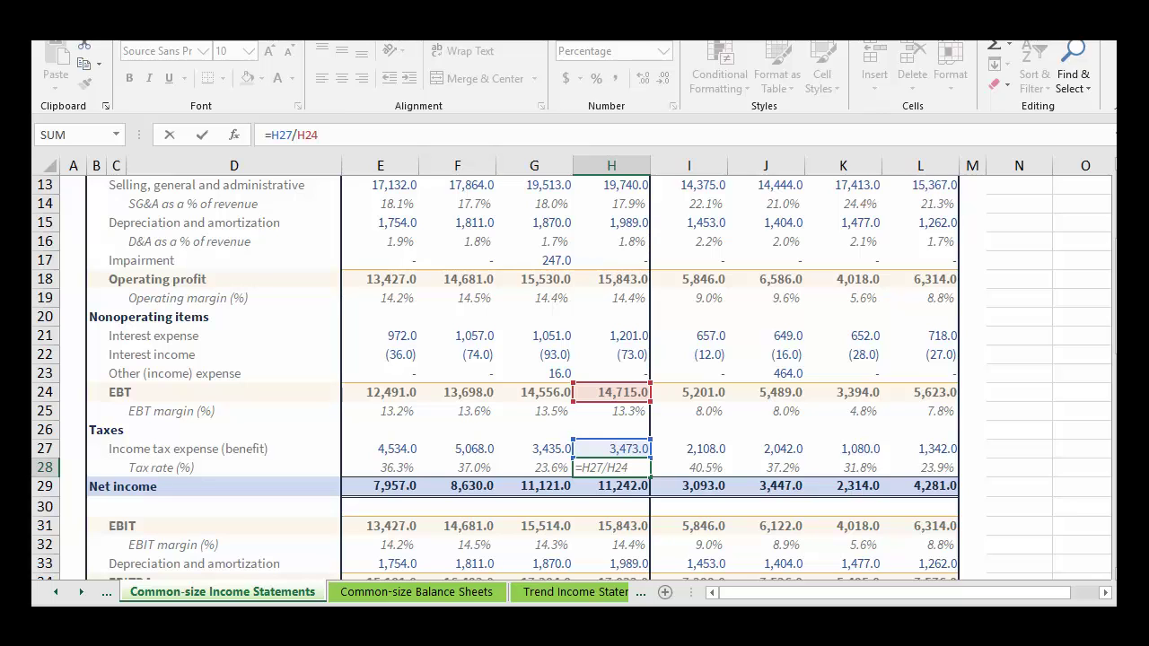
{"action": "key", "text": "ctrl+Return"}
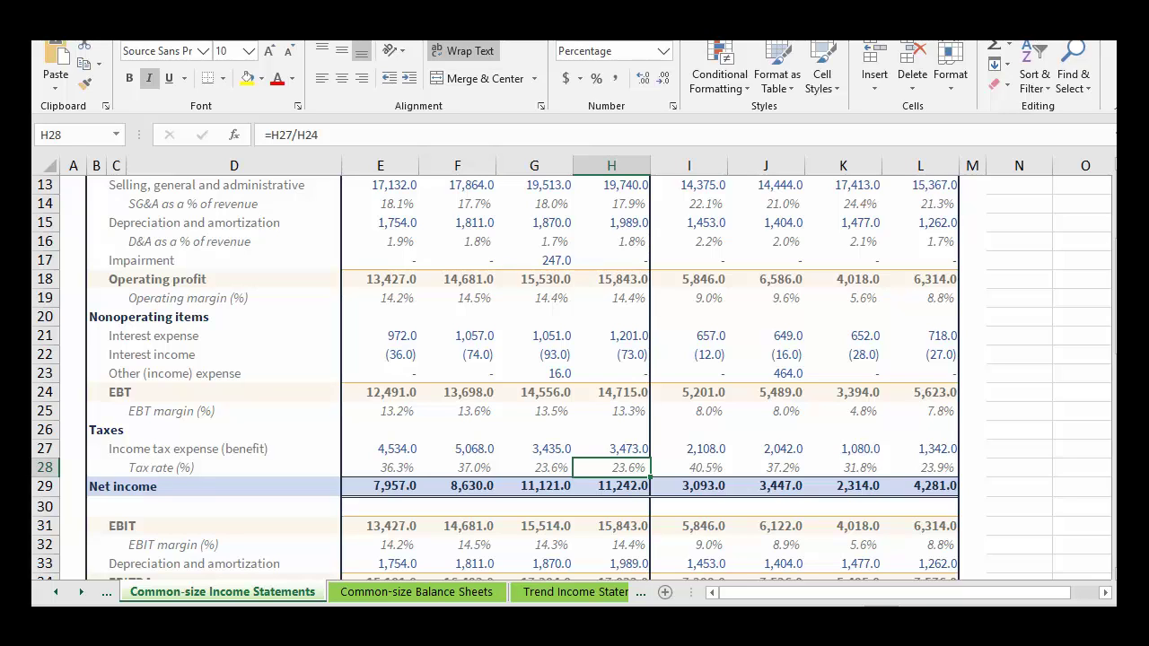
{"action": "left_click", "coordinate": [611, 449]}
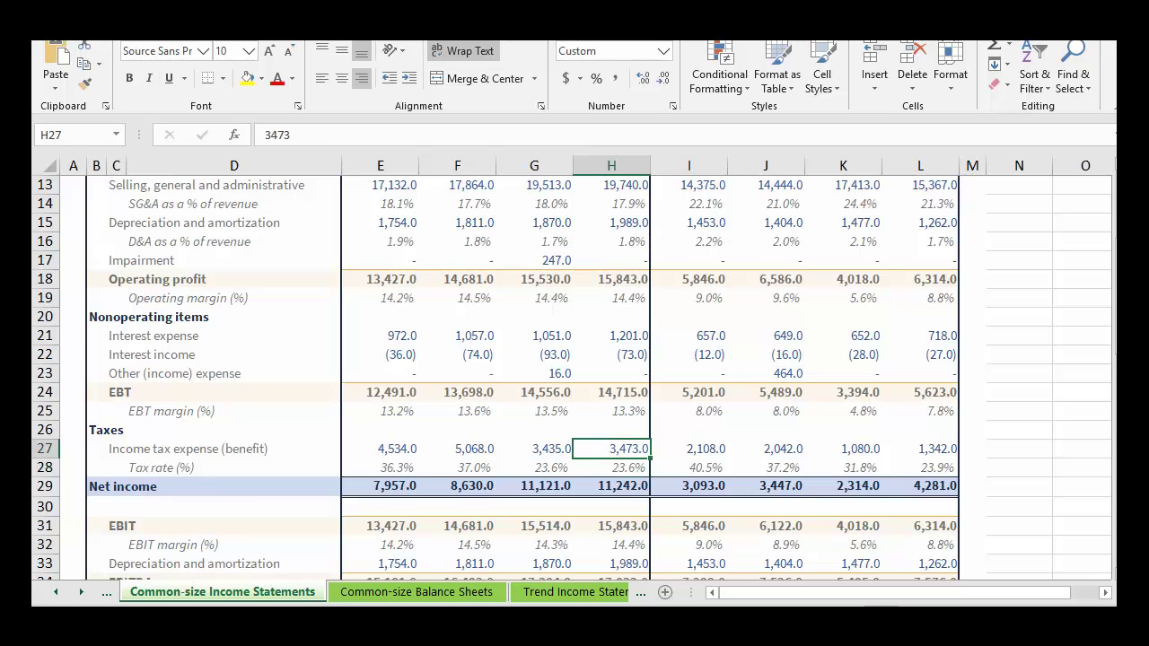
{"action": "left_click", "coordinate": [612, 468]}
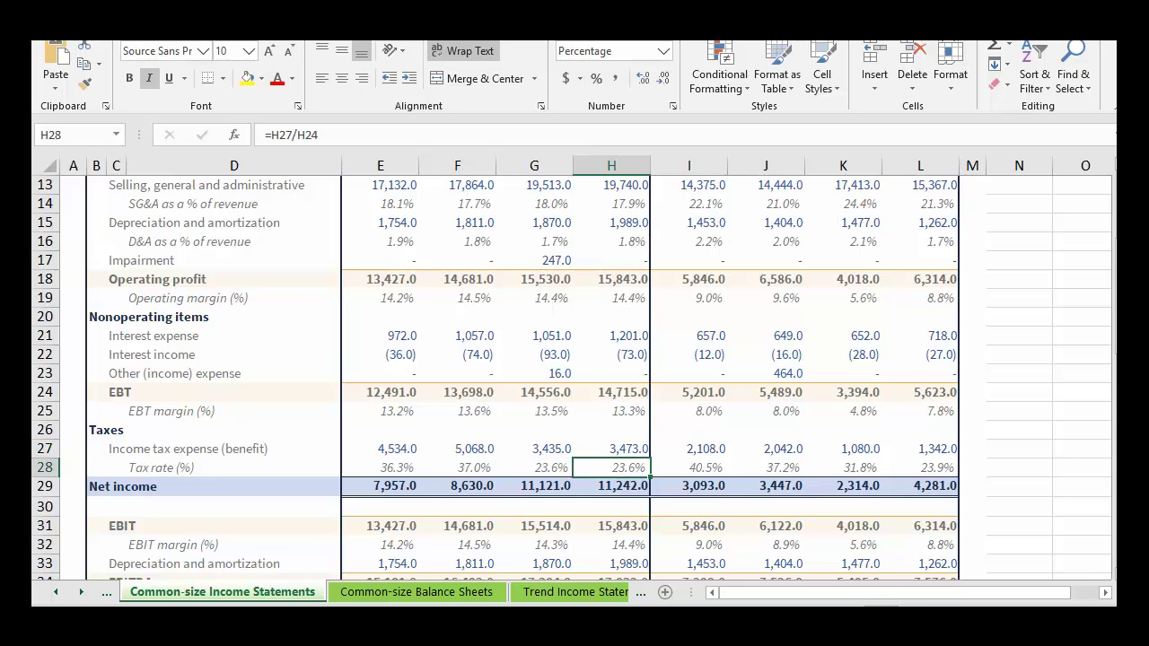
Step: Highlight Home Depot's 2017 and 2018 tax rate cells in yellow, and undo the fill
{"action": "left_click_drag", "start_coordinate": [457, 468], "coordinate": [534, 467]}
{"action": "left_click", "coordinate": [247, 78]}
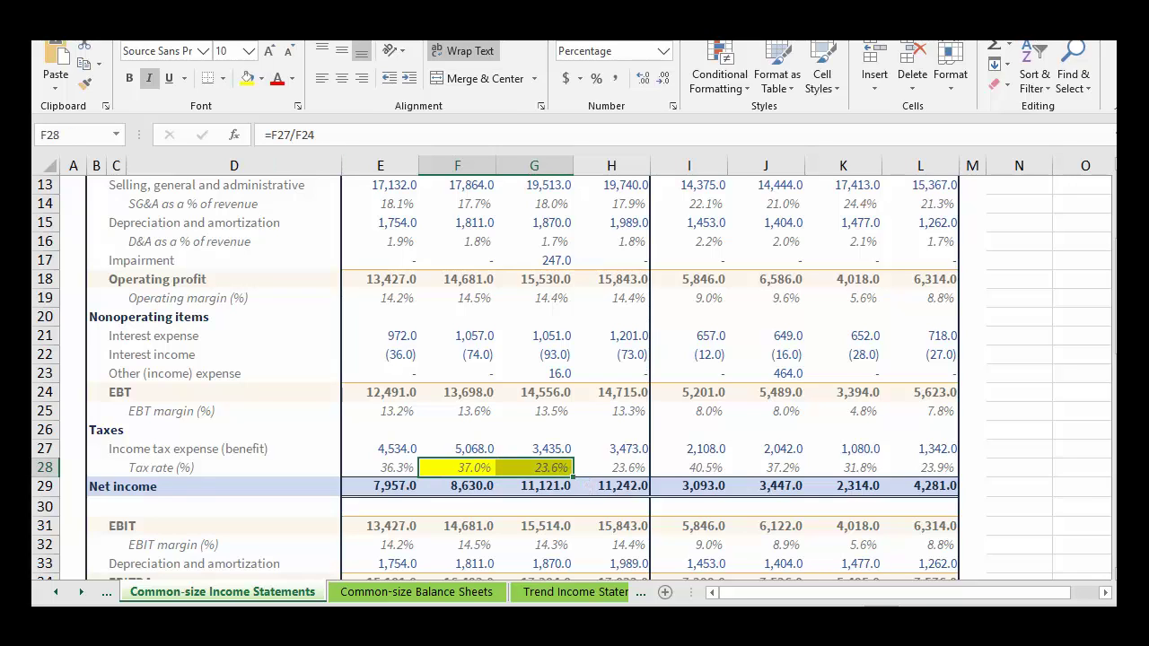
{"action": "key", "text": "ctrl+z"}
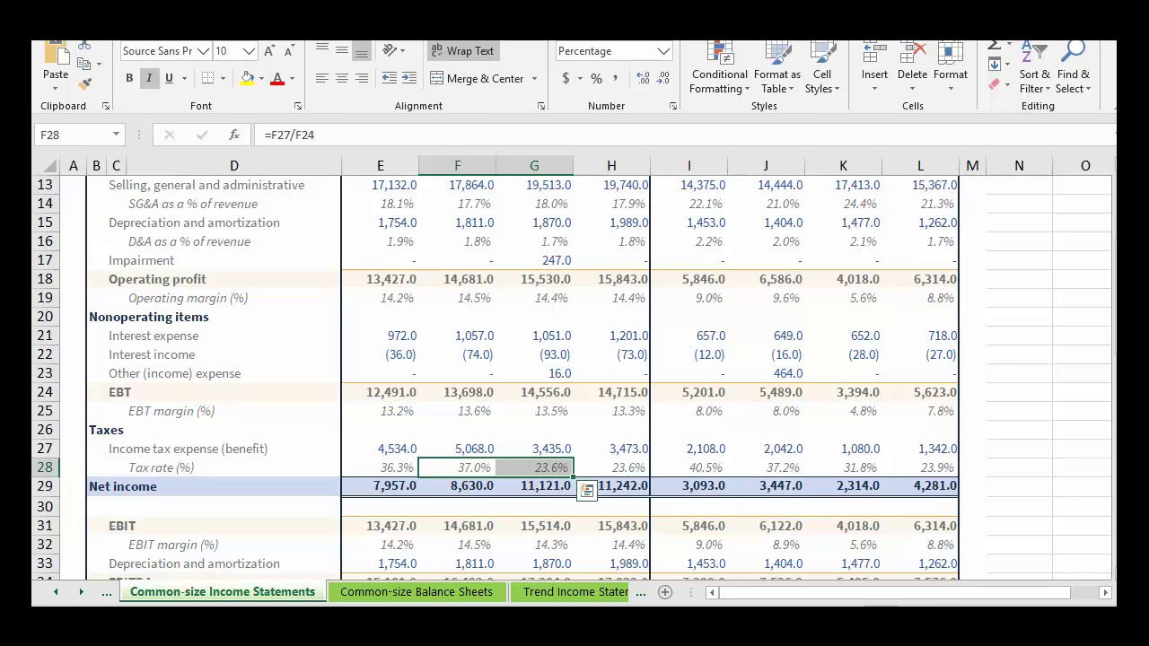
Step: Compare COGS as a % of revenue for Home Depot and Lowe's across 2016 to 2019, including the 2019 values
{"action": "scroll", "coordinate": [571, 377], "scroll_direction": "up", "scroll_amount": 2}
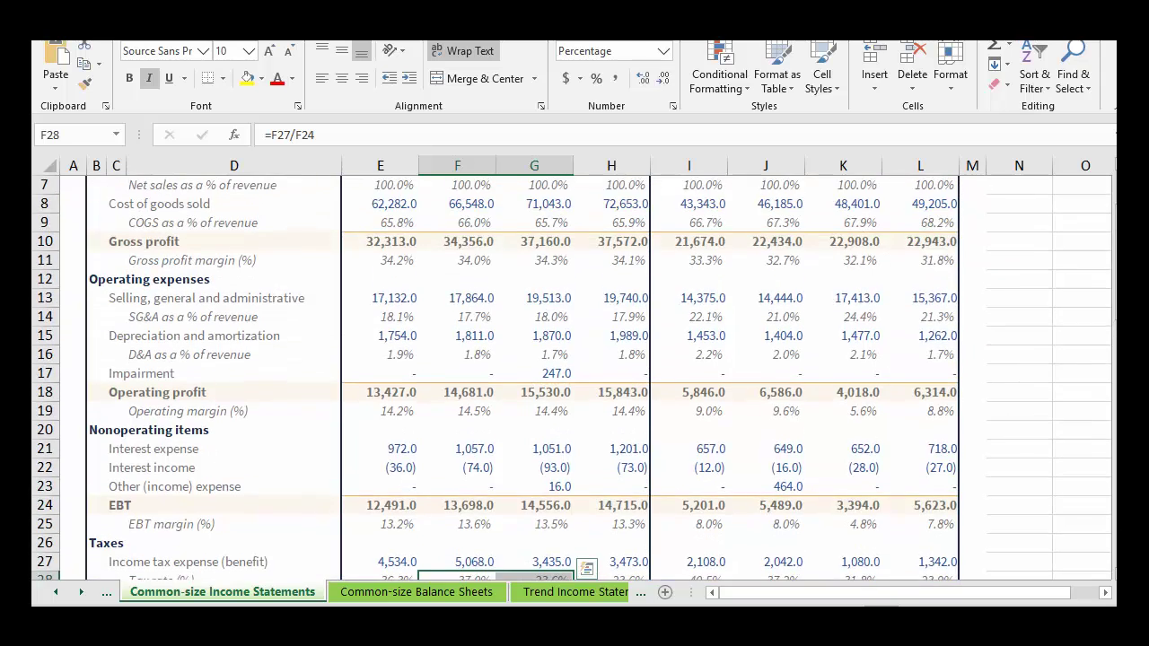
{"action": "scroll", "coordinate": [571, 377], "scroll_direction": "up", "scroll_amount": 2}
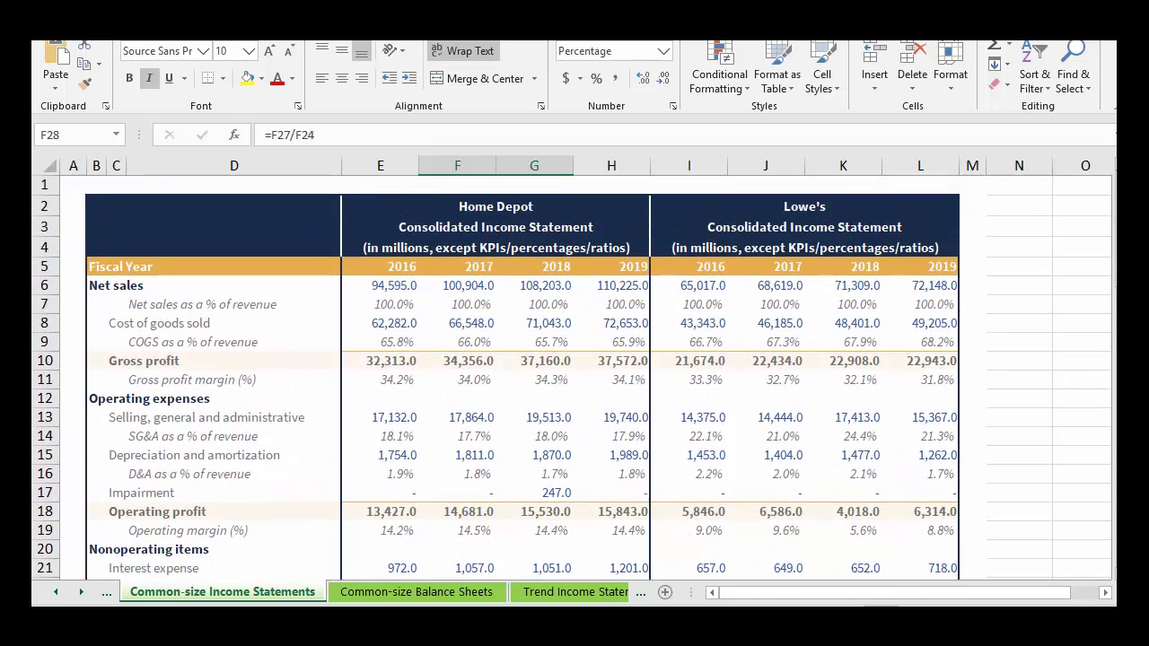
{"action": "left_click_drag", "start_coordinate": [380, 342], "coordinate": [620, 342]}
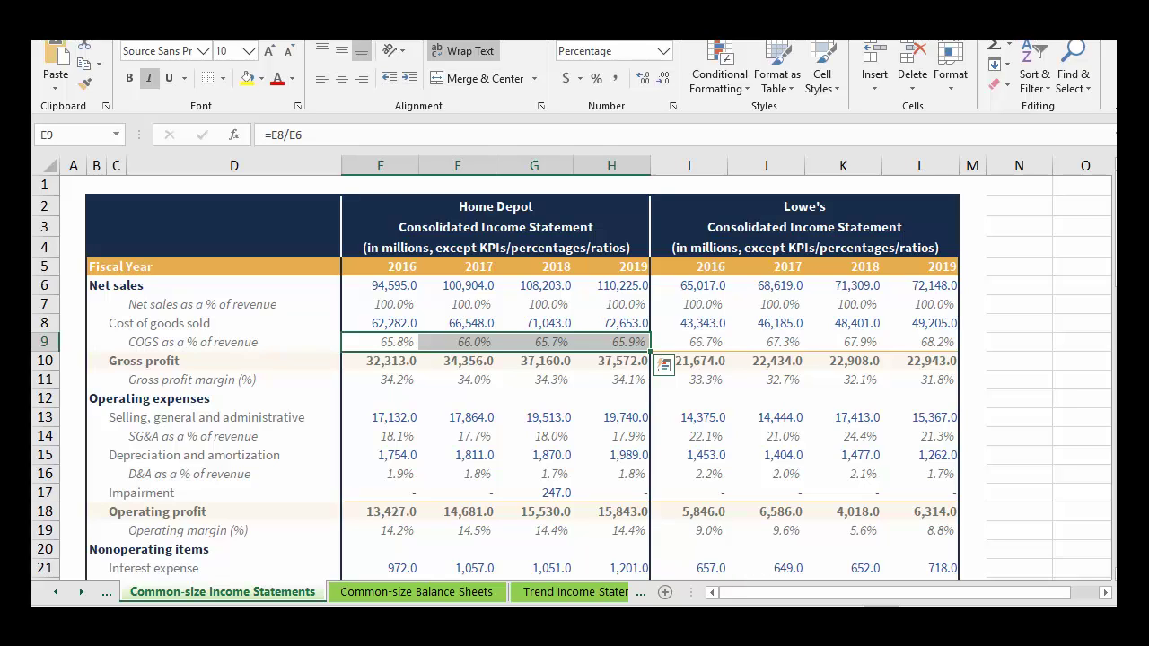
{"action": "left_click_drag", "start_coordinate": [688, 342], "coordinate": [920, 342]}
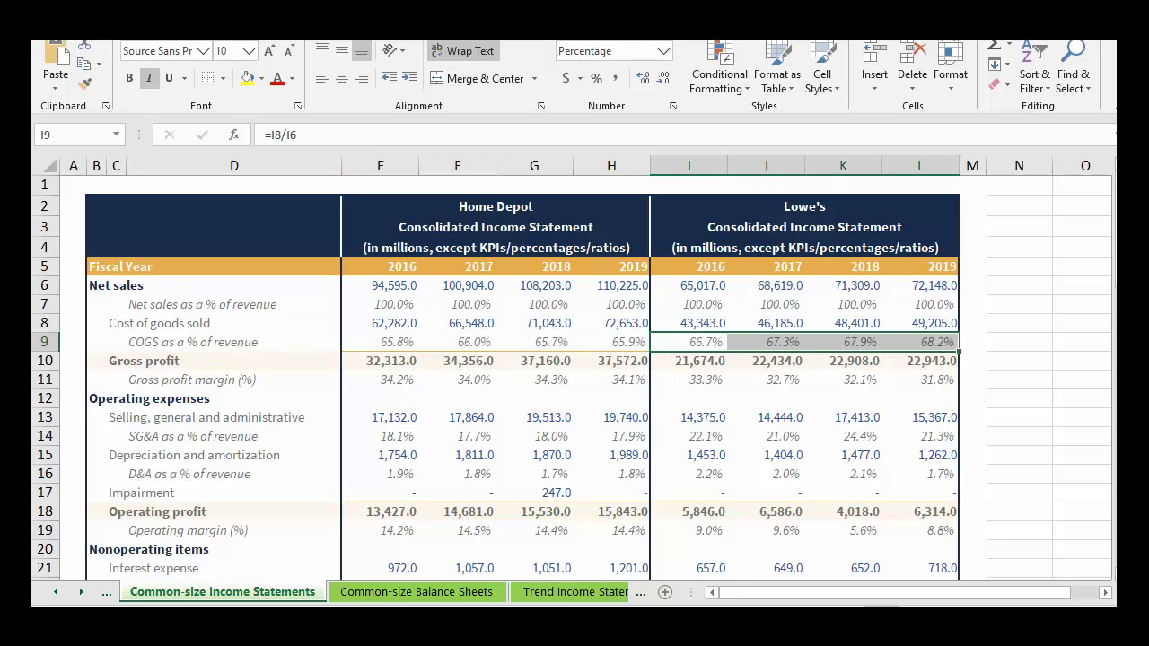
{"action": "left_click", "coordinate": [689, 342]}
{"action": "left_click", "coordinate": [920, 342]}
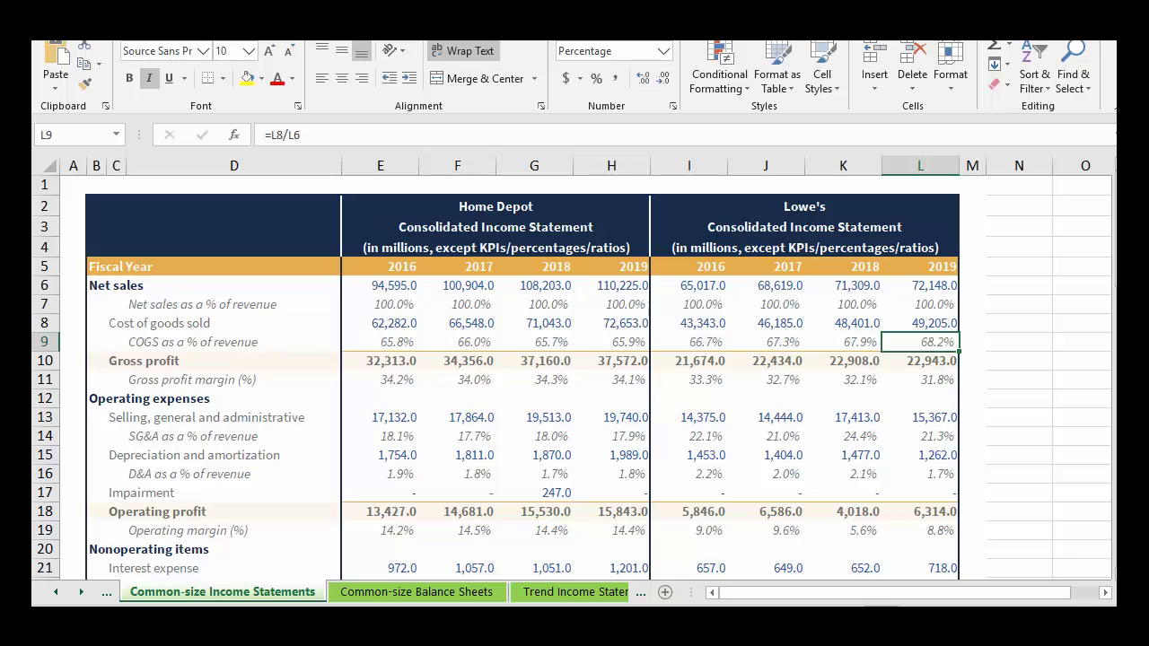
{"action": "left_click_drag", "start_coordinate": [380, 342], "coordinate": [620, 342]}
{"action": "left_click", "coordinate": [611, 342]}
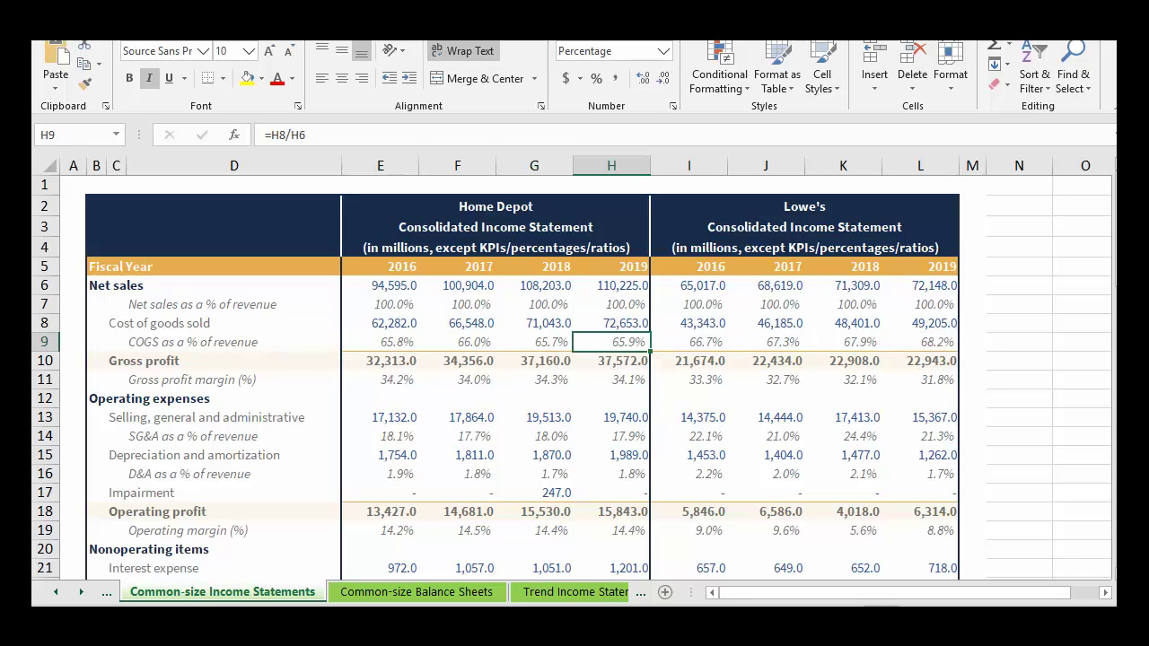
{"action": "left_click", "coordinate": [920, 342]}
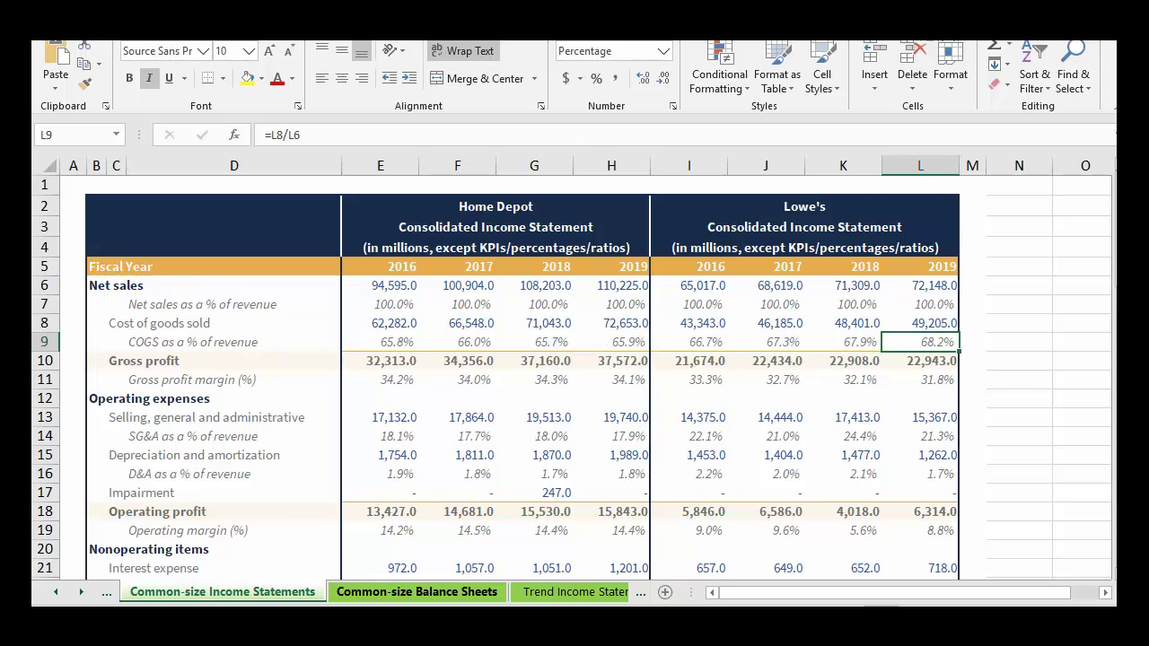
Step: On the Common-size Balance Sheets sheet, highlight the 2019 inventory % of total assets cells of Home Depot and Lowe's in yellow
{"action": "left_click", "coordinate": [417, 592]}
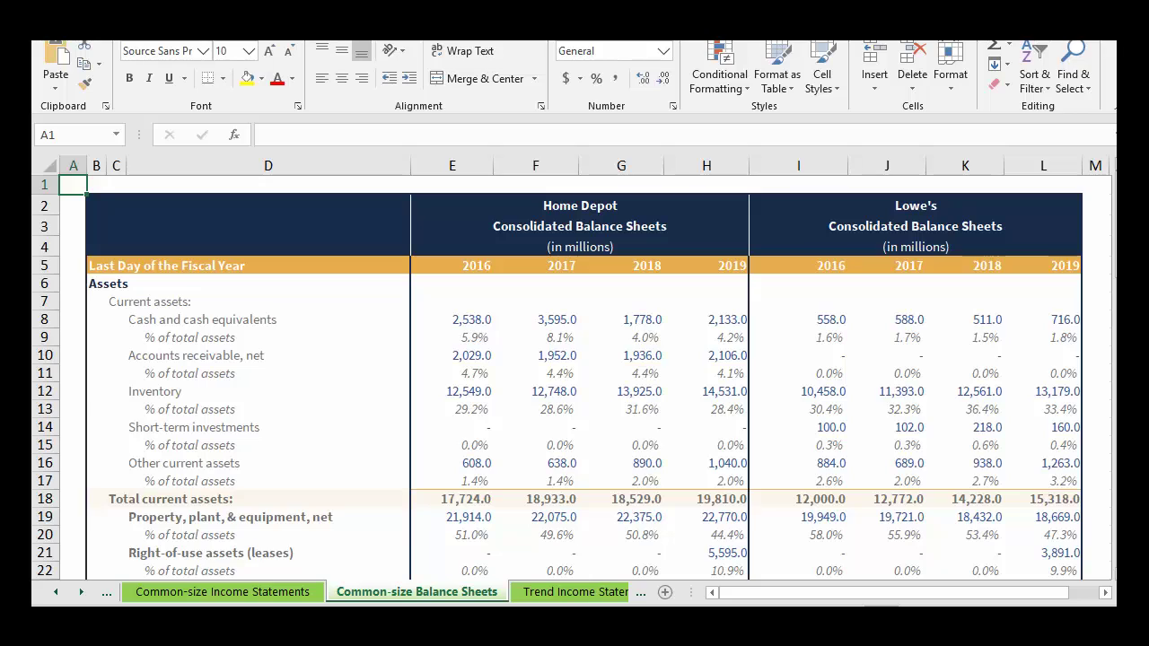
{"action": "left_click", "coordinate": [707, 409]}
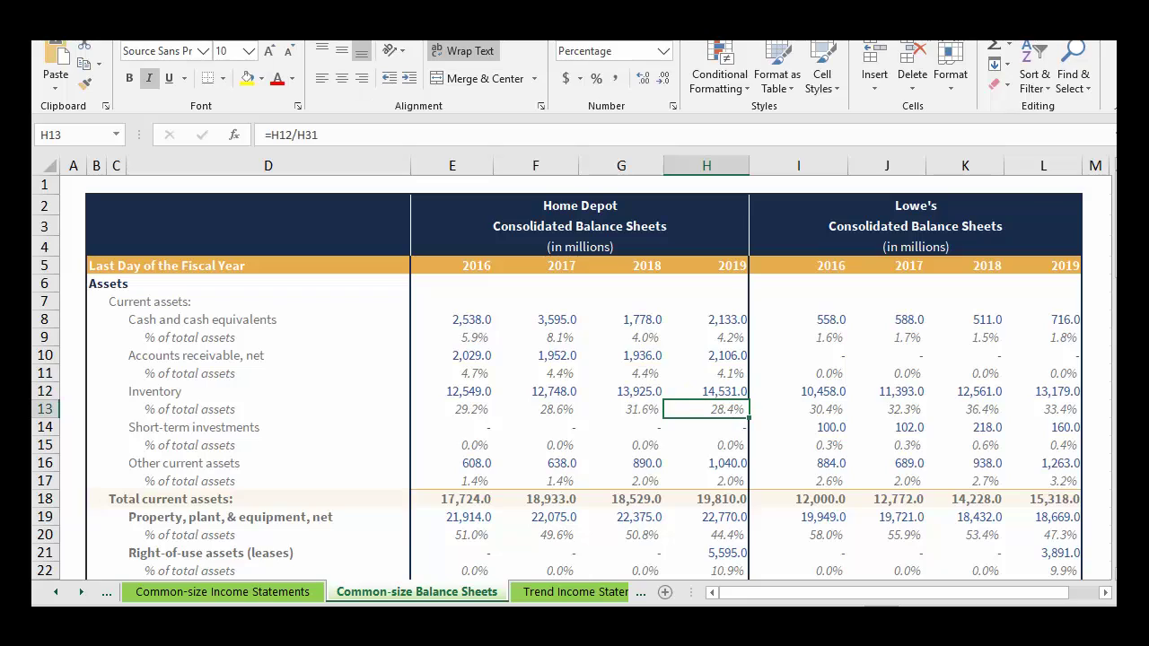
{"action": "left_click", "coordinate": [247, 78]}
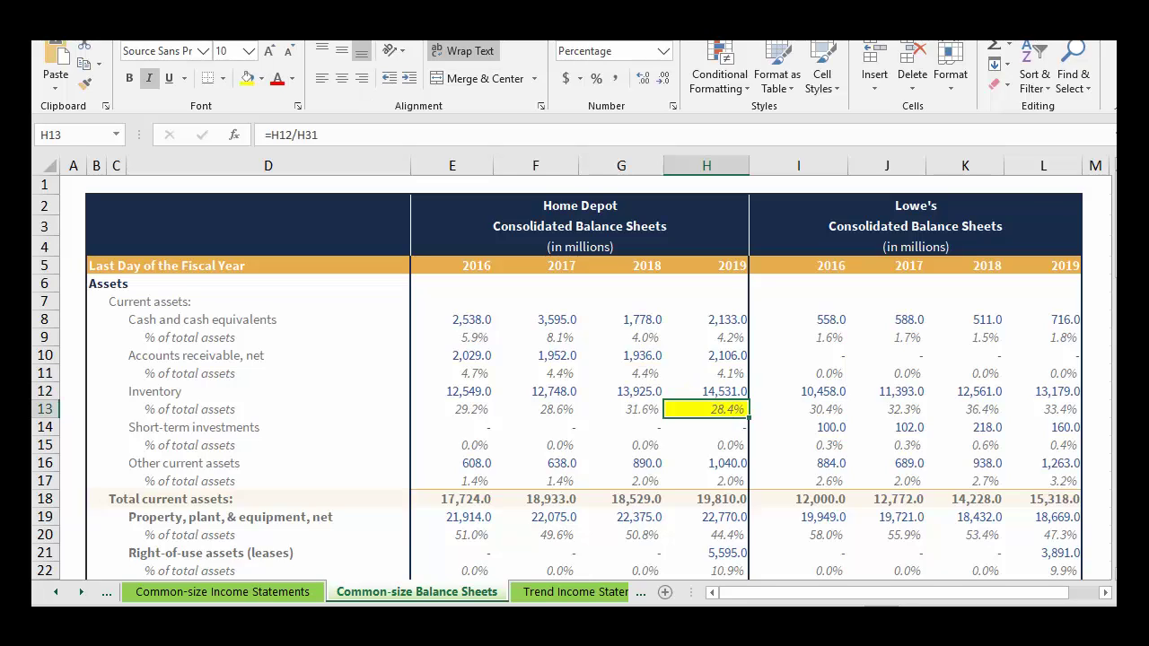
{"action": "left_click", "coordinate": [1042, 410]}
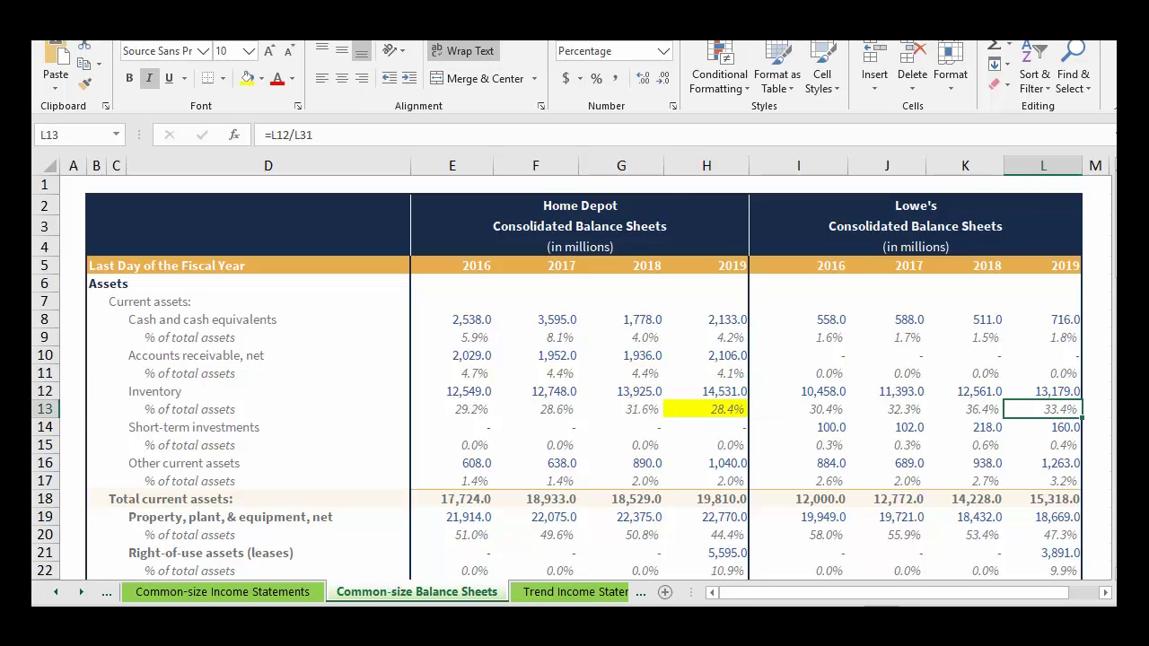
{"action": "left_click", "coordinate": [247, 78]}
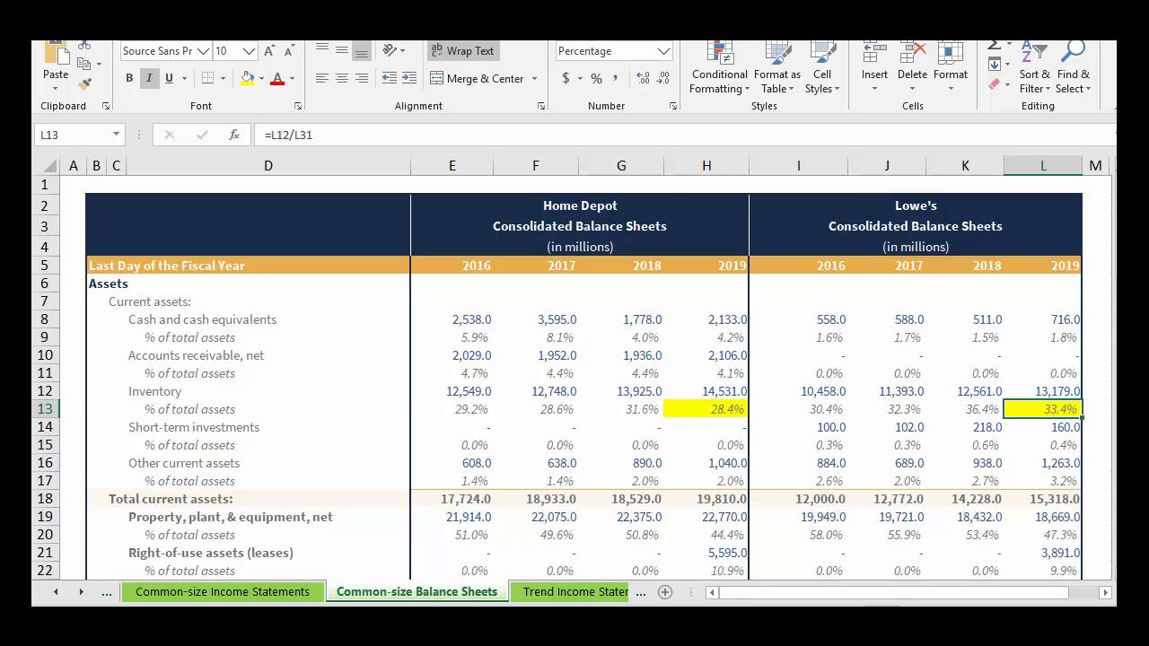
Step: Undo the yellow fills on the 2019 inventory % of total assets cells for Lowe's and Home Depot
{"action": "left_click", "coordinate": [267, 392]}
{"action": "key", "text": "ctrl+z"}
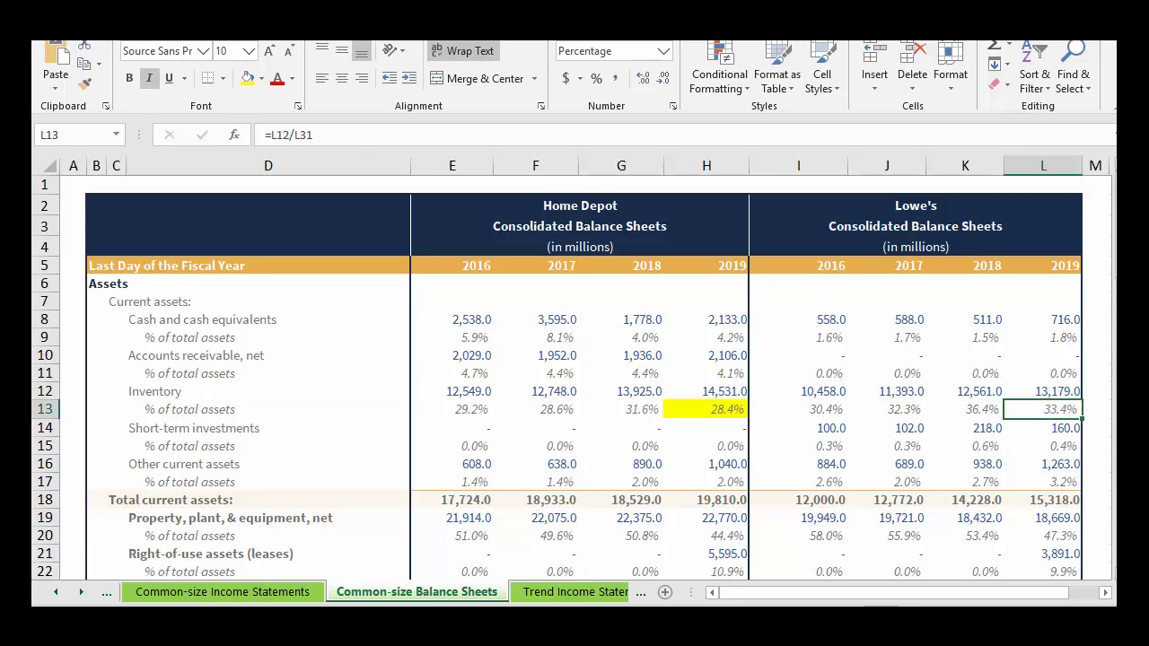
{"action": "key", "text": "ctrl+z"}
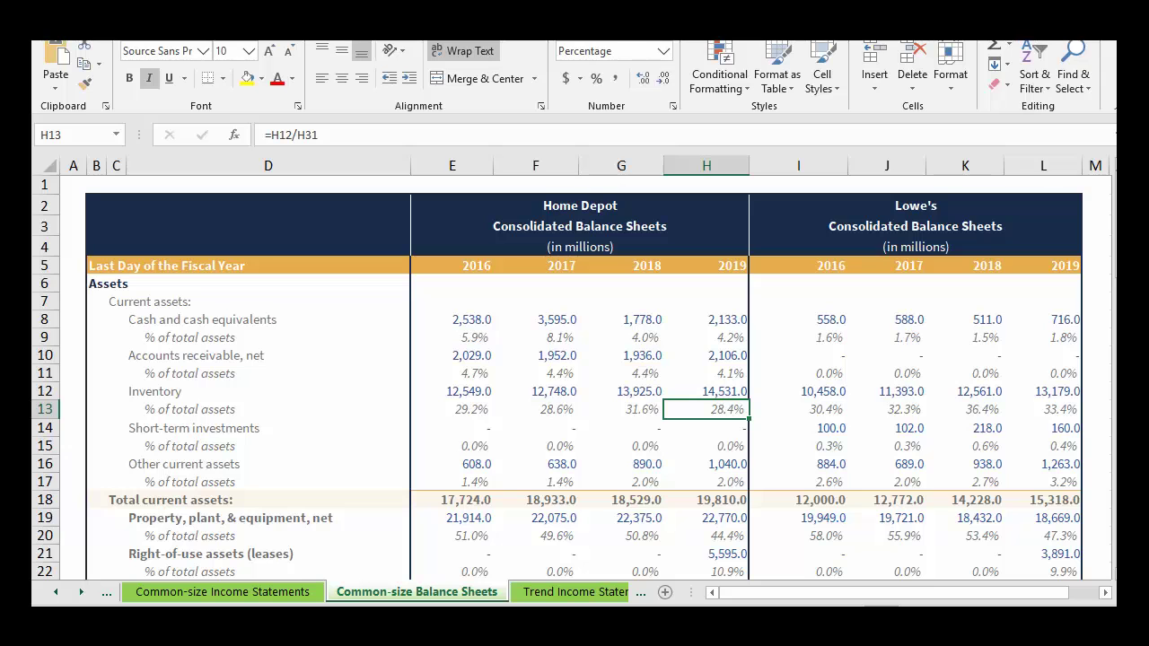
Step: Examine the current liabilities section, checking the formulas for Home Depot's 2019 short-term debt and accounts payable as % of total assets
{"action": "scroll", "coordinate": [583, 377], "scroll_direction": "down", "scroll_amount": 3}
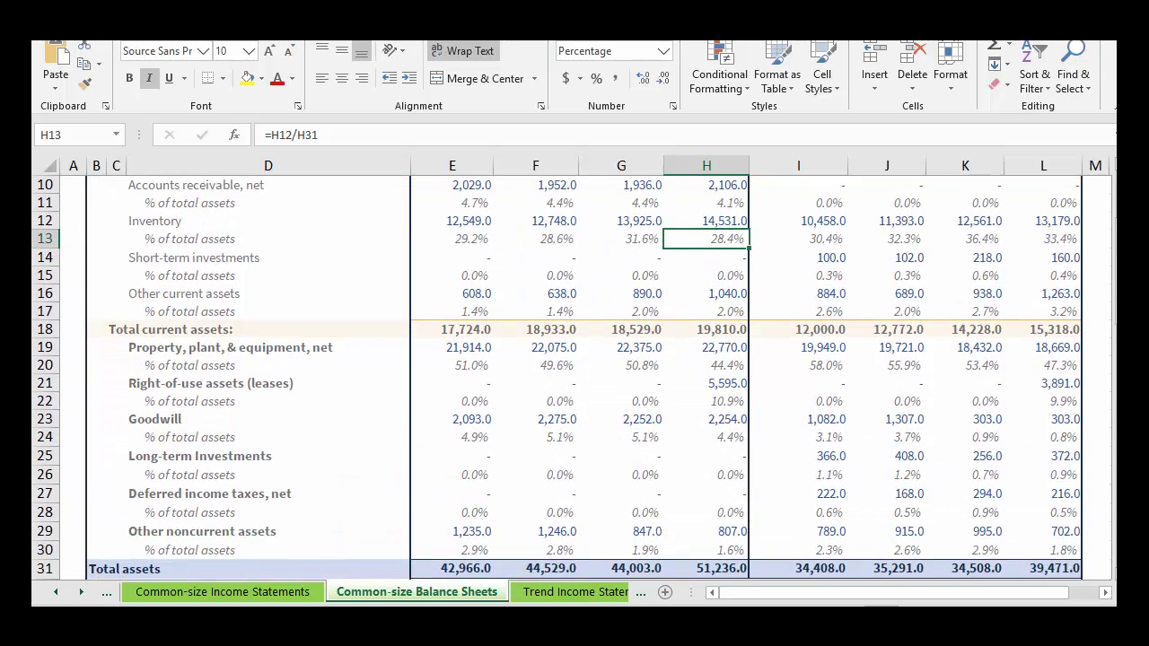
{"action": "scroll", "coordinate": [584, 377], "scroll_direction": "down", "scroll_amount": 3}
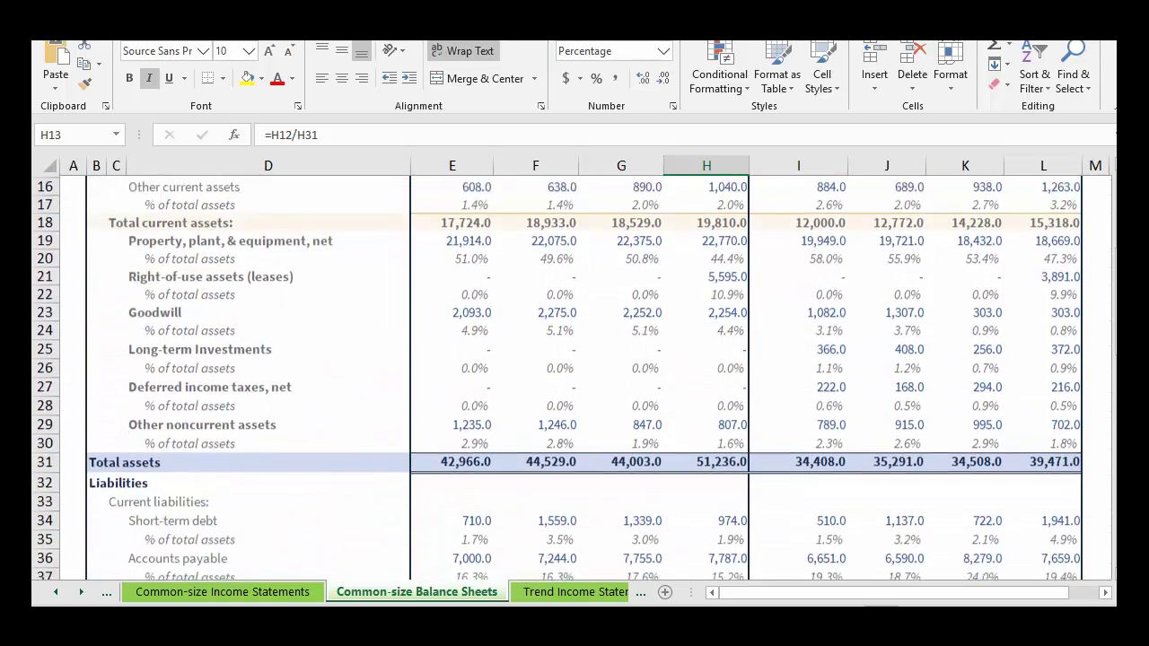
{"action": "scroll", "coordinate": [583, 377], "scroll_direction": "down", "scroll_amount": 3}
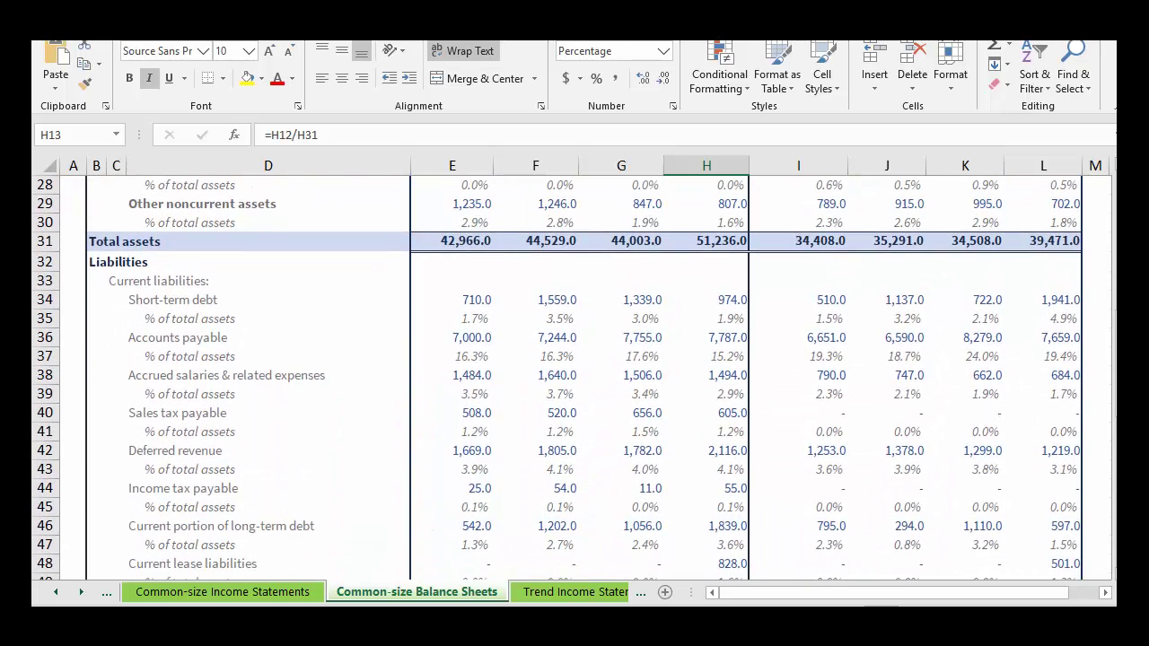
{"action": "left_click", "coordinate": [705, 318]}
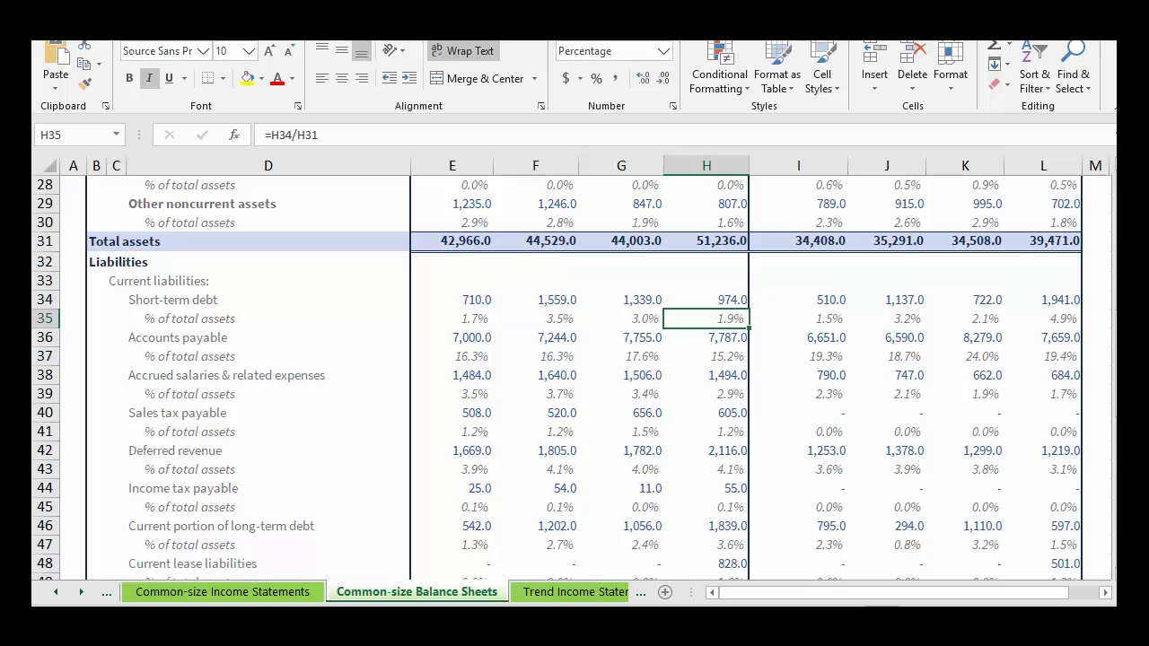
{"action": "left_click", "coordinate": [706, 356]}
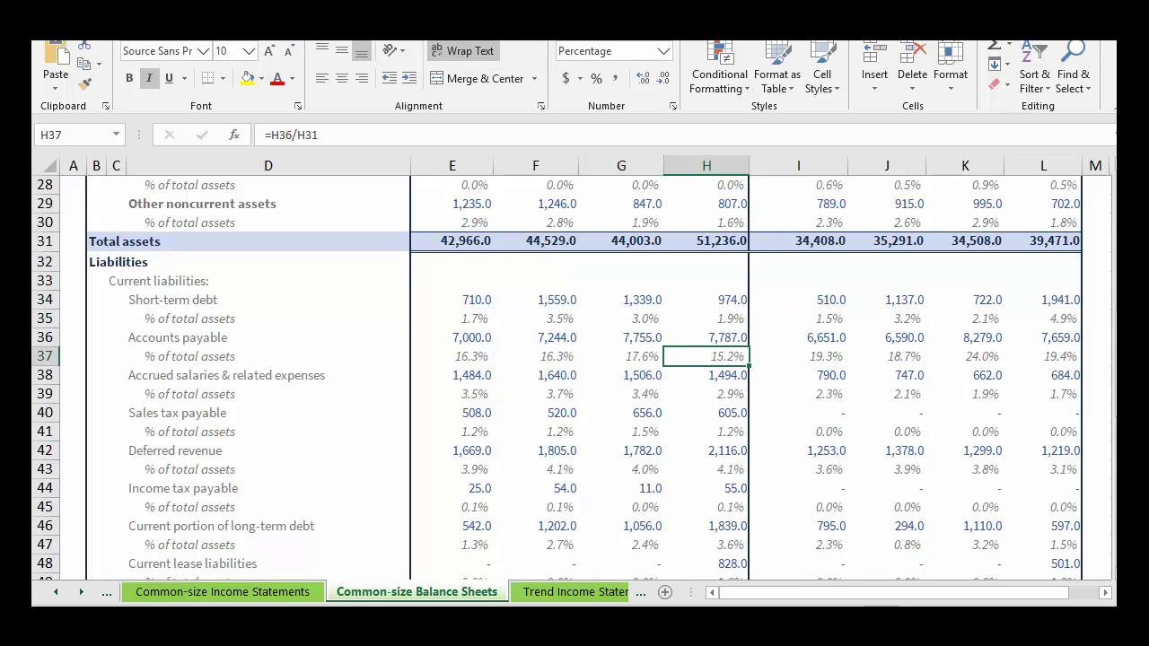
{"action": "scroll", "coordinate": [557, 377], "scroll_direction": "down", "scroll_amount": 1}
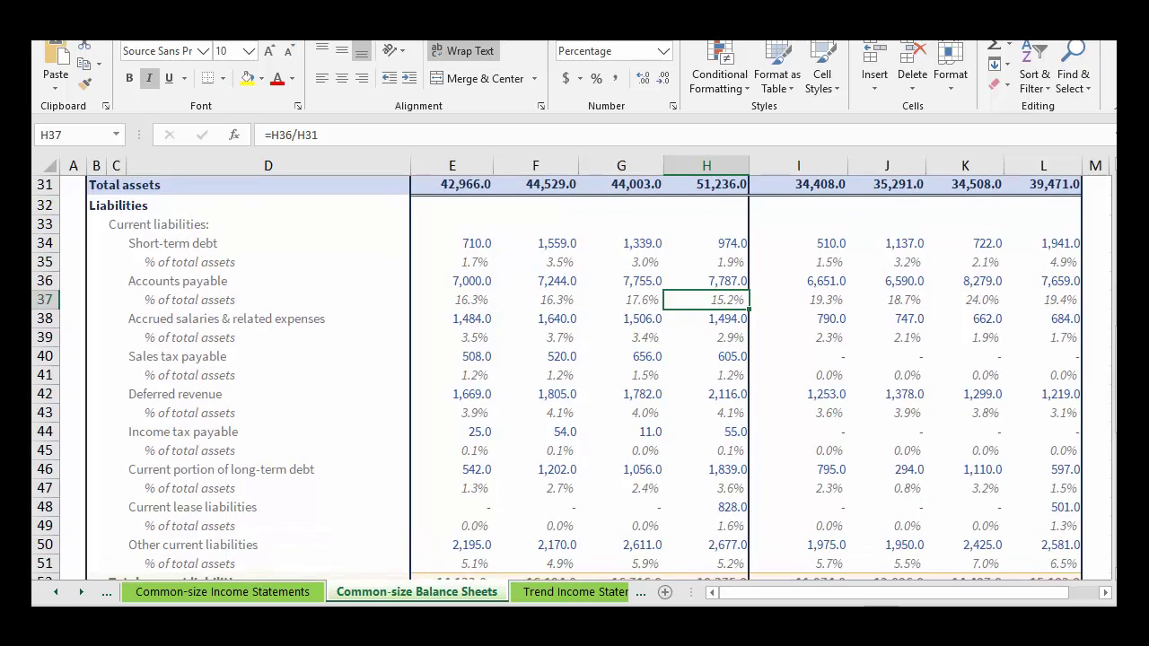
{"action": "left_click", "coordinate": [116, 206]}
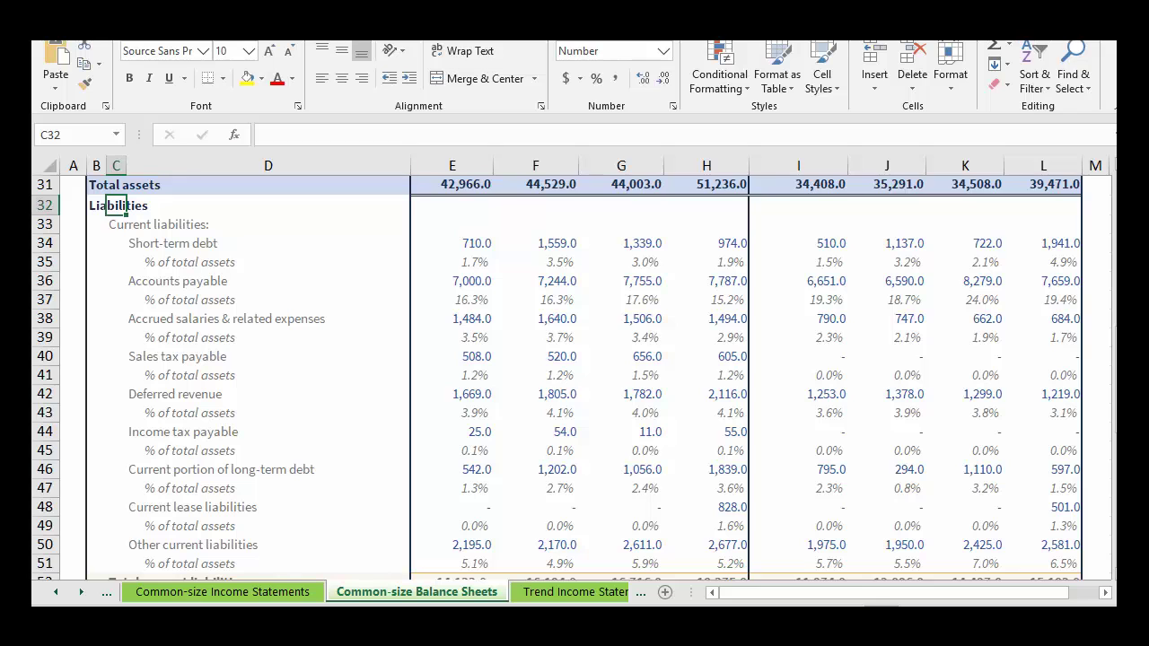
Step: Highlight the 2019 long-term debt % of total assets cells of Home Depot and Lowe's in yellow
{"action": "scroll", "coordinate": [557, 377], "scroll_direction": "down", "scroll_amount": 1}
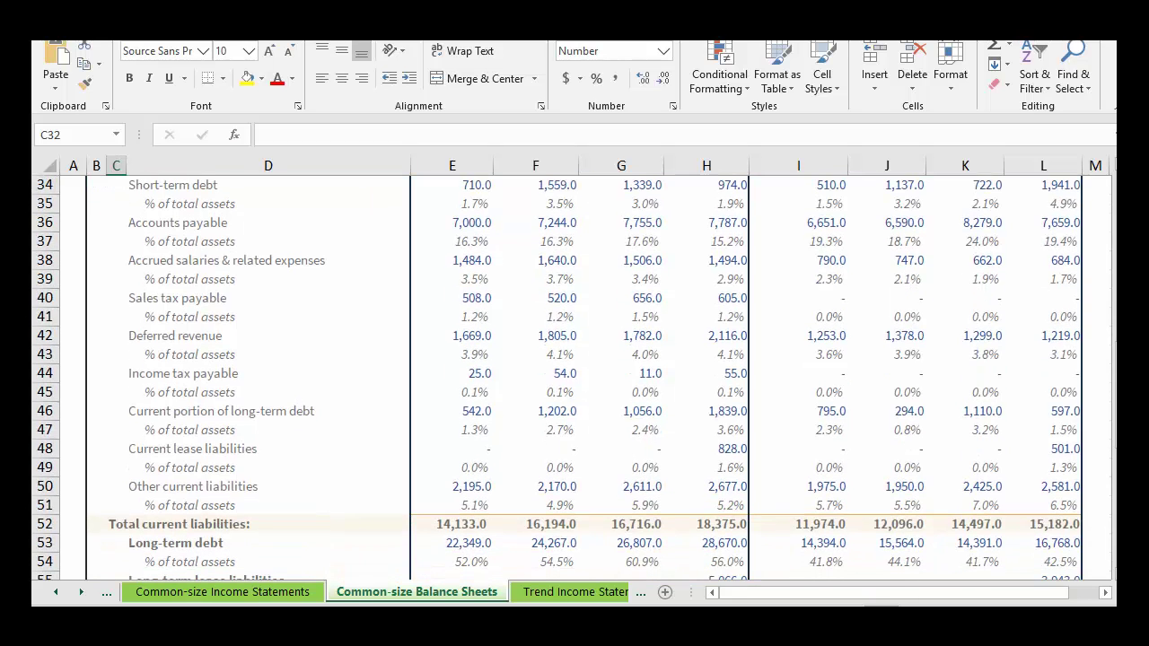
{"action": "scroll", "coordinate": [556, 377], "scroll_direction": "down", "scroll_amount": 3}
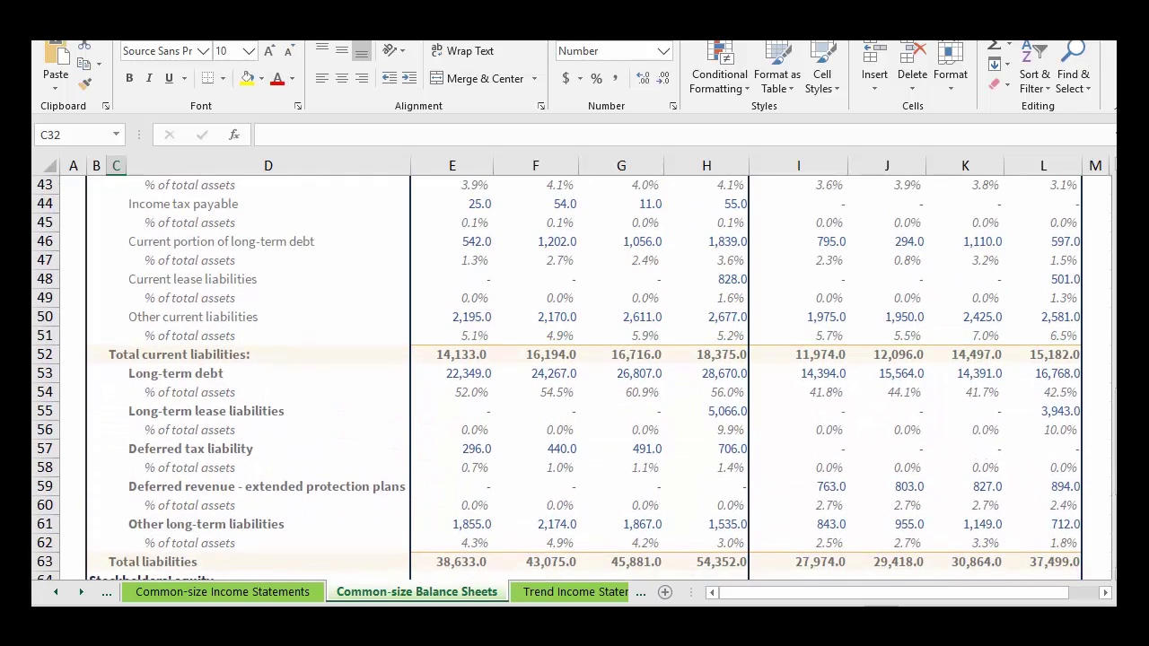
{"action": "left_click", "coordinate": [706, 374]}
{"action": "left_click", "coordinate": [705, 392]}
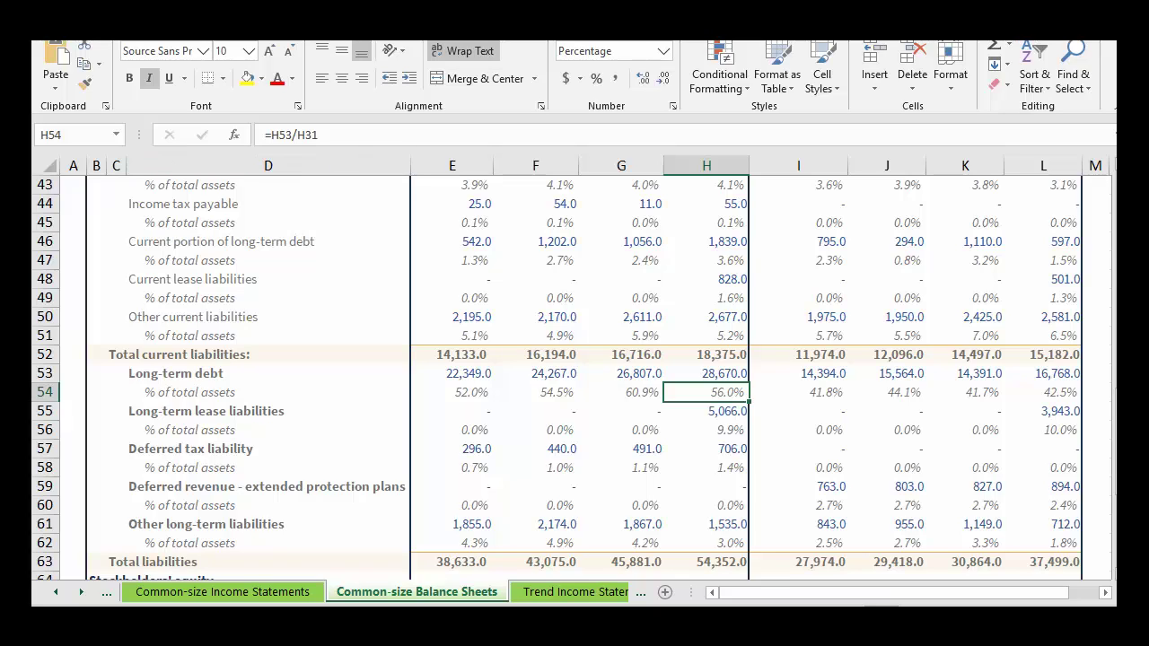
{"action": "left_click", "coordinate": [247, 78]}
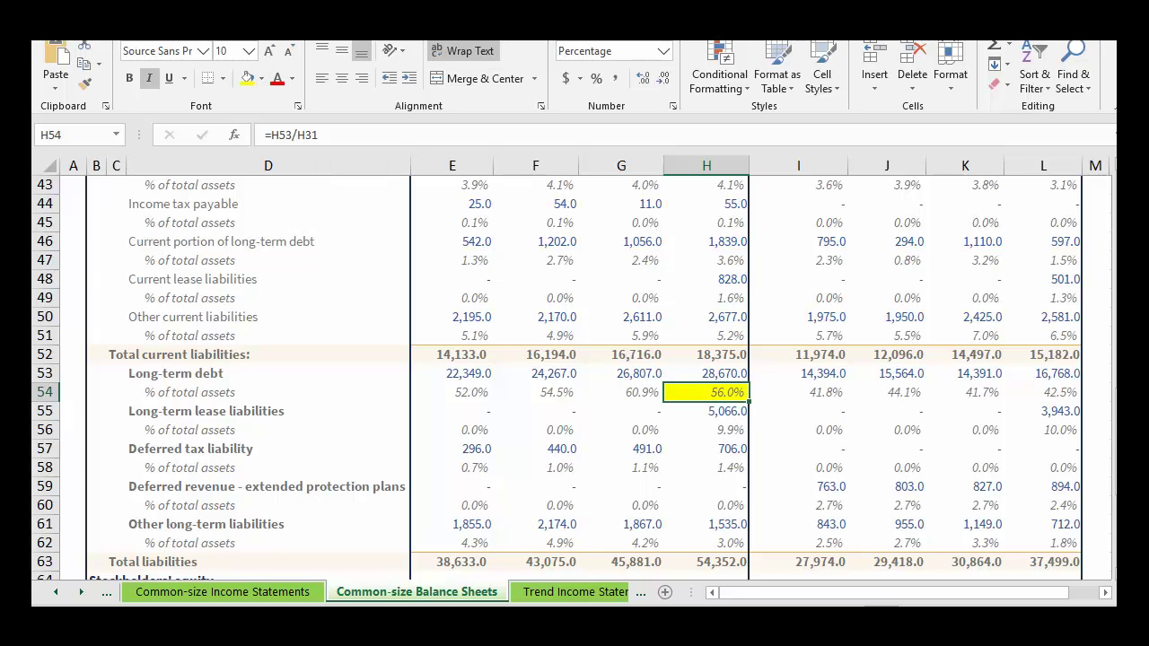
{"action": "left_click", "coordinate": [1042, 393]}
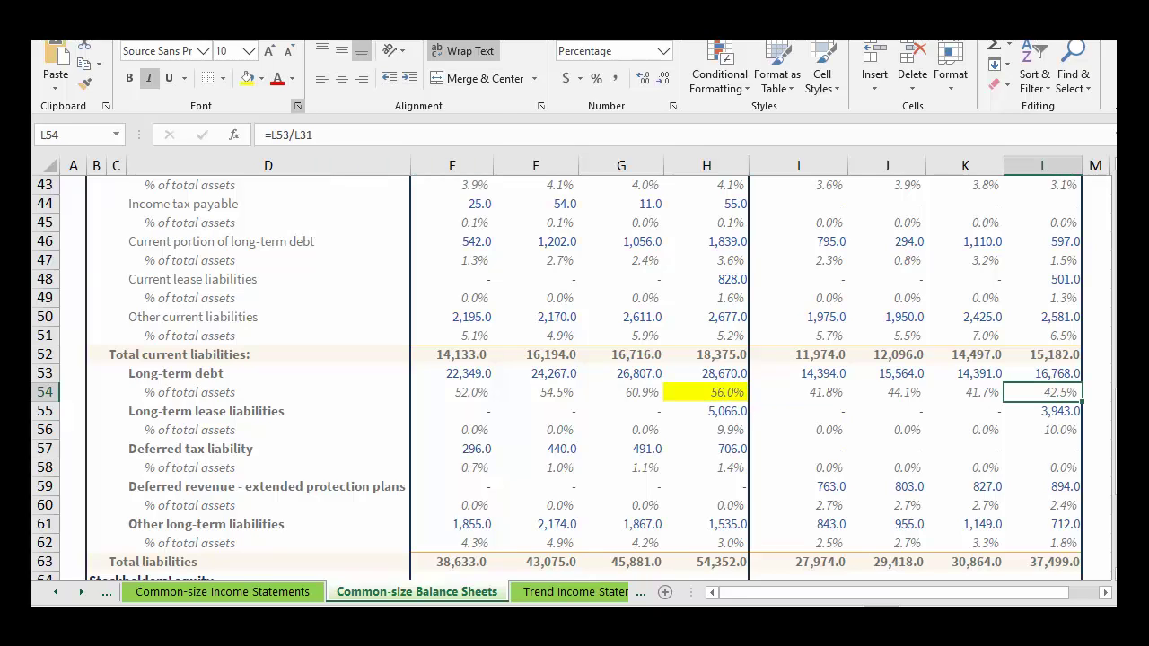
{"action": "left_click", "coordinate": [247, 78]}
Step: Examine Home Depot's 2019 long-term debt amount and percentage formula, and trace its denominator to the 2019 total assets cell
{"action": "left_click", "coordinate": [707, 393]}
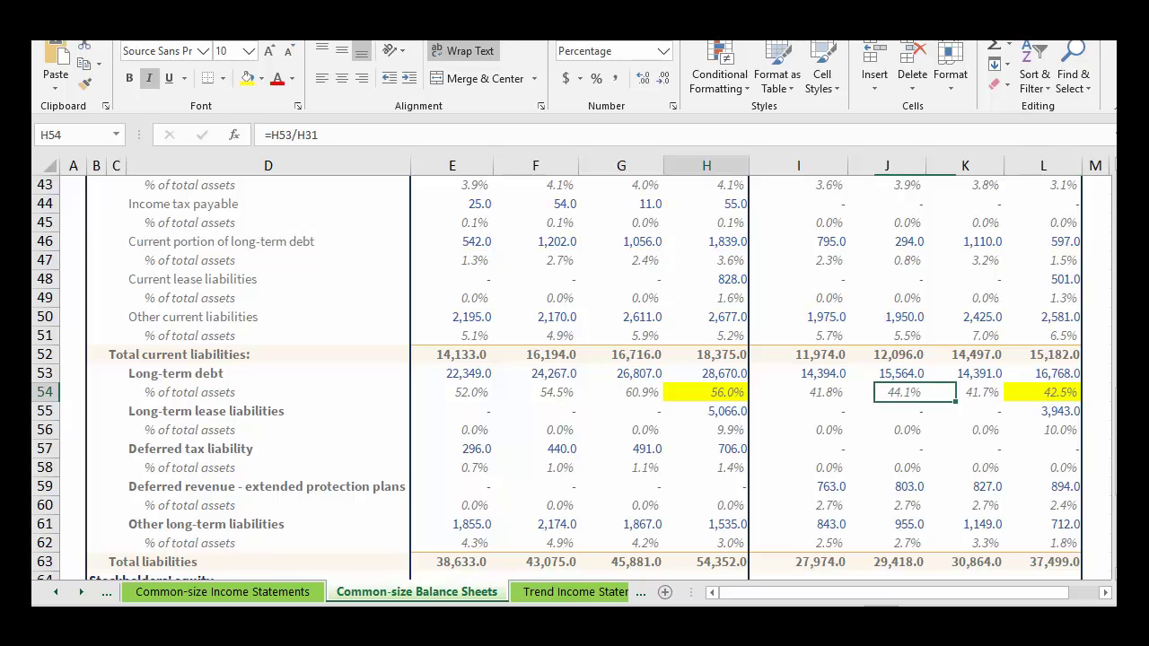
{"action": "left_click", "coordinate": [707, 373]}
{"action": "scroll", "coordinate": [707, 373], "scroll_direction": "down", "scroll_amount": 2}
{"action": "scroll", "coordinate": [556, 377], "scroll_direction": "down", "scroll_amount": 3}
{"action": "scroll", "coordinate": [570, 377], "scroll_direction": "up", "scroll_amount": 5}
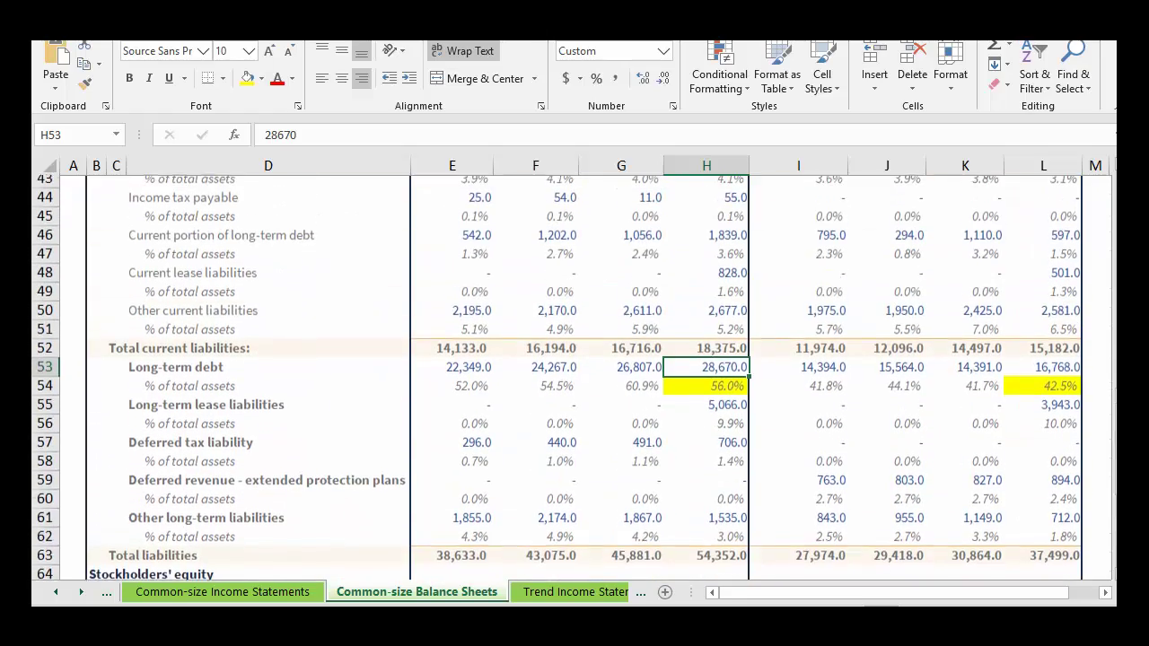
{"action": "scroll", "coordinate": [571, 377], "scroll_direction": "up", "scroll_amount": 7}
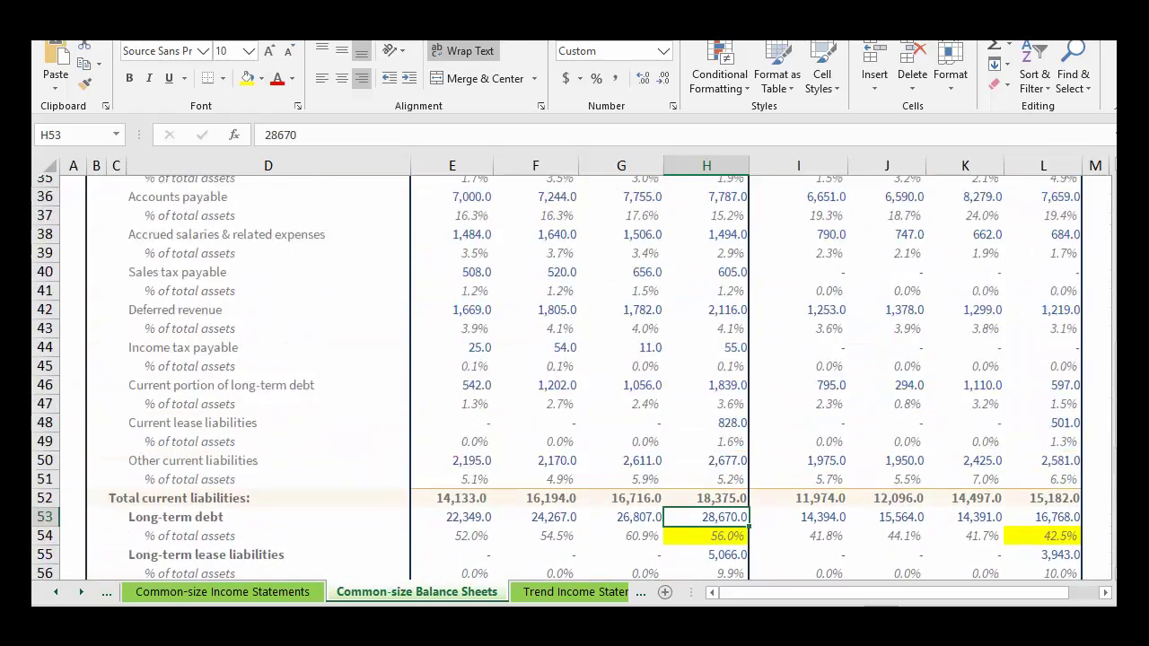
{"action": "scroll", "coordinate": [556, 377], "scroll_direction": "up", "scroll_amount": 7}
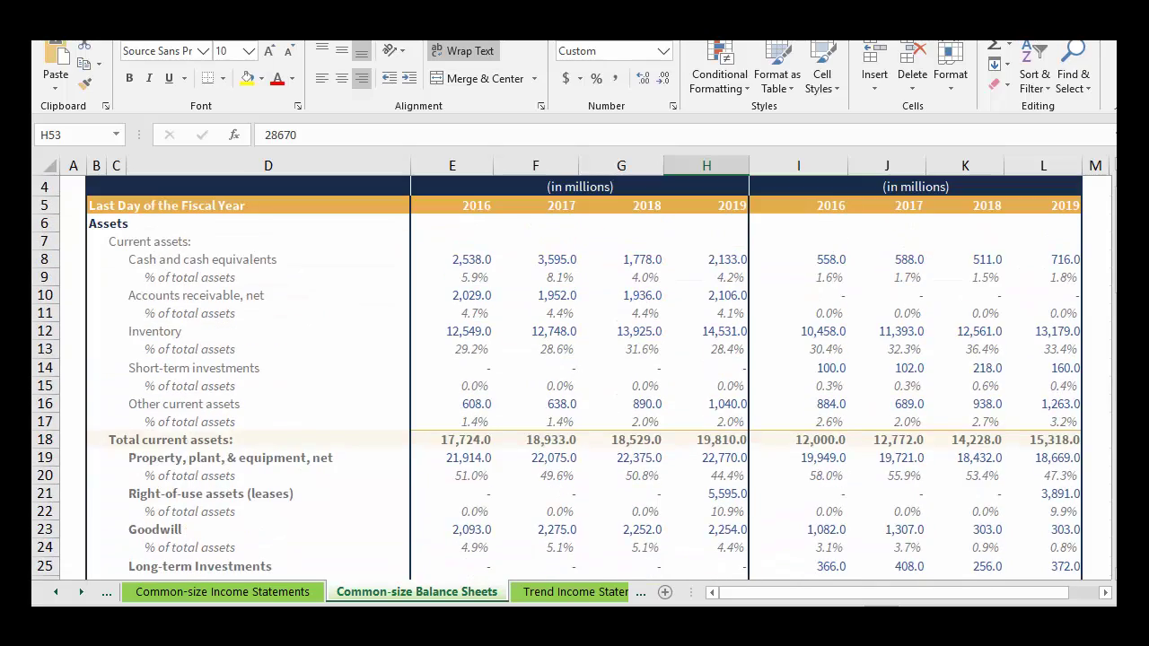
{"action": "scroll", "coordinate": [557, 377], "scroll_direction": "down", "scroll_amount": 5}
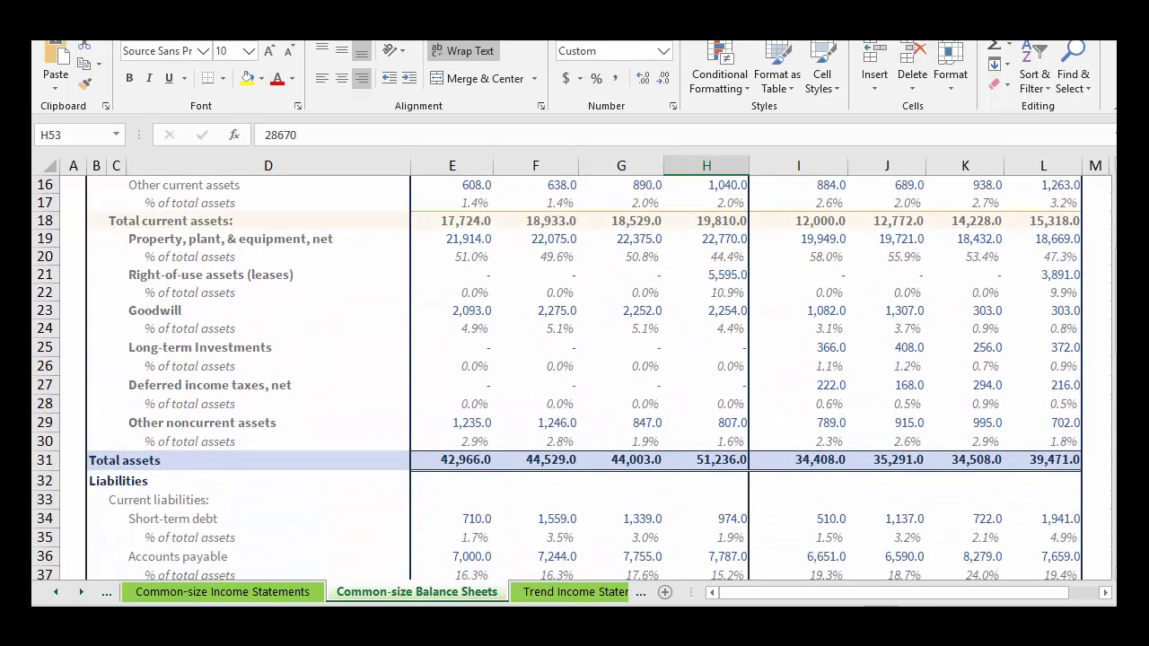
{"action": "left_click", "coordinate": [706, 459]}
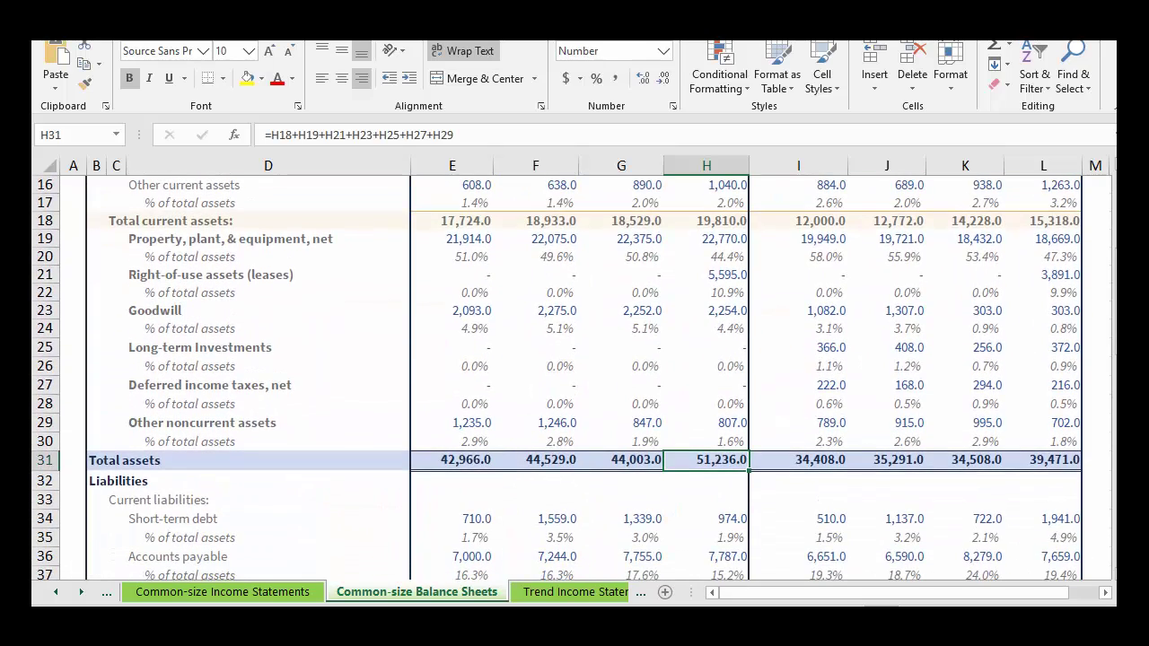
Step: Review Home Depot's 2019 cash, accounts receivable percentage and inventory cells in relation to its 2019 total assets
{"action": "scroll", "coordinate": [556, 377], "scroll_direction": "up", "scroll_amount": 2}
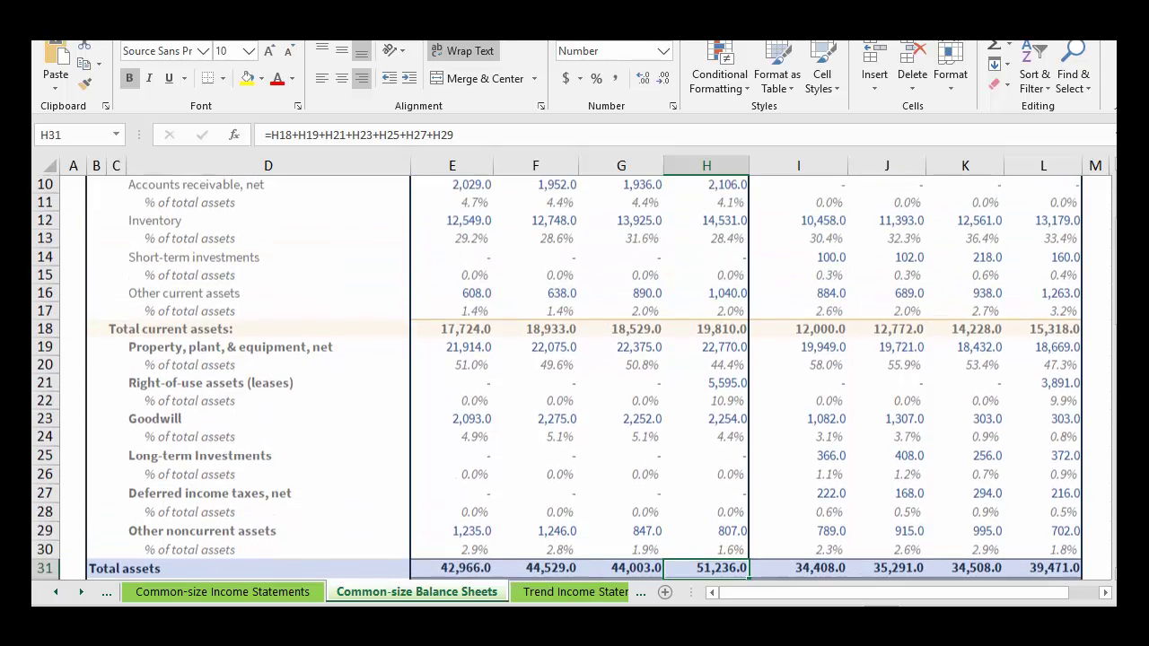
{"action": "scroll", "coordinate": [557, 377], "scroll_direction": "up", "scroll_amount": 2}
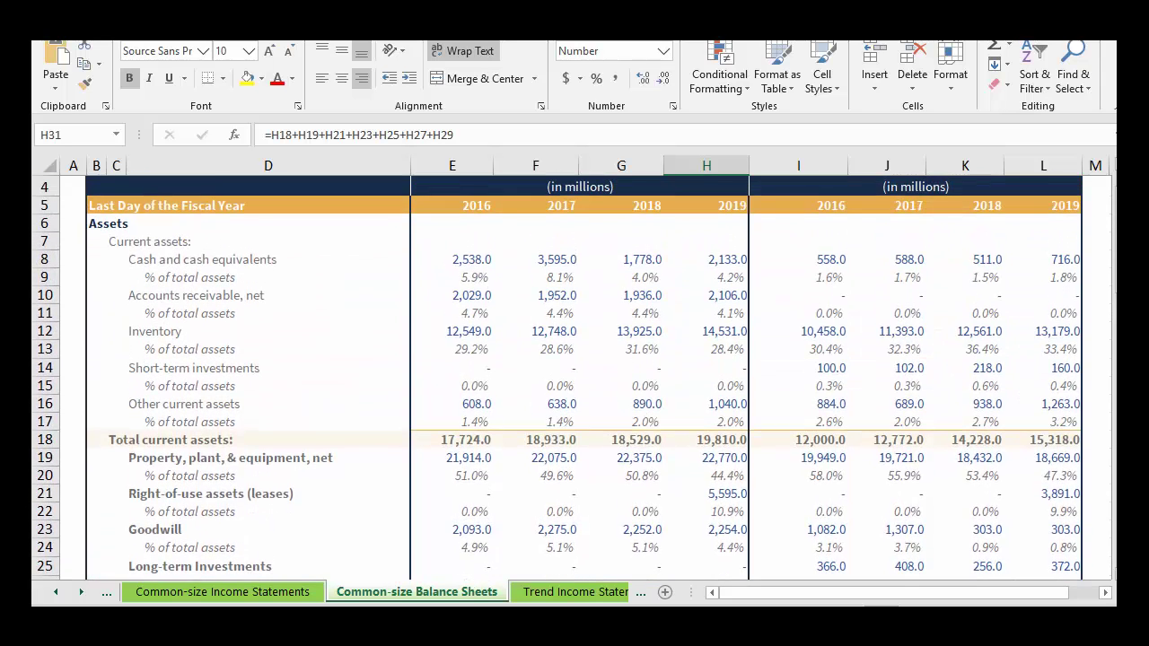
{"action": "left_click", "coordinate": [706, 260]}
{"action": "left_click", "coordinate": [707, 313]}
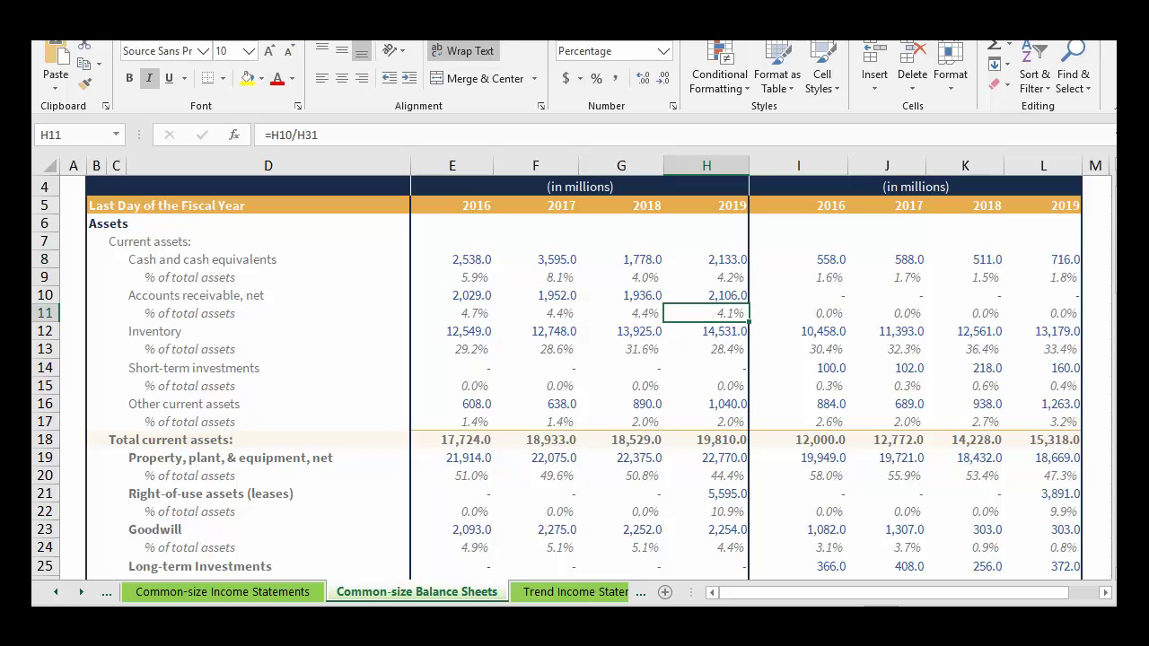
{"action": "left_click", "coordinate": [707, 331]}
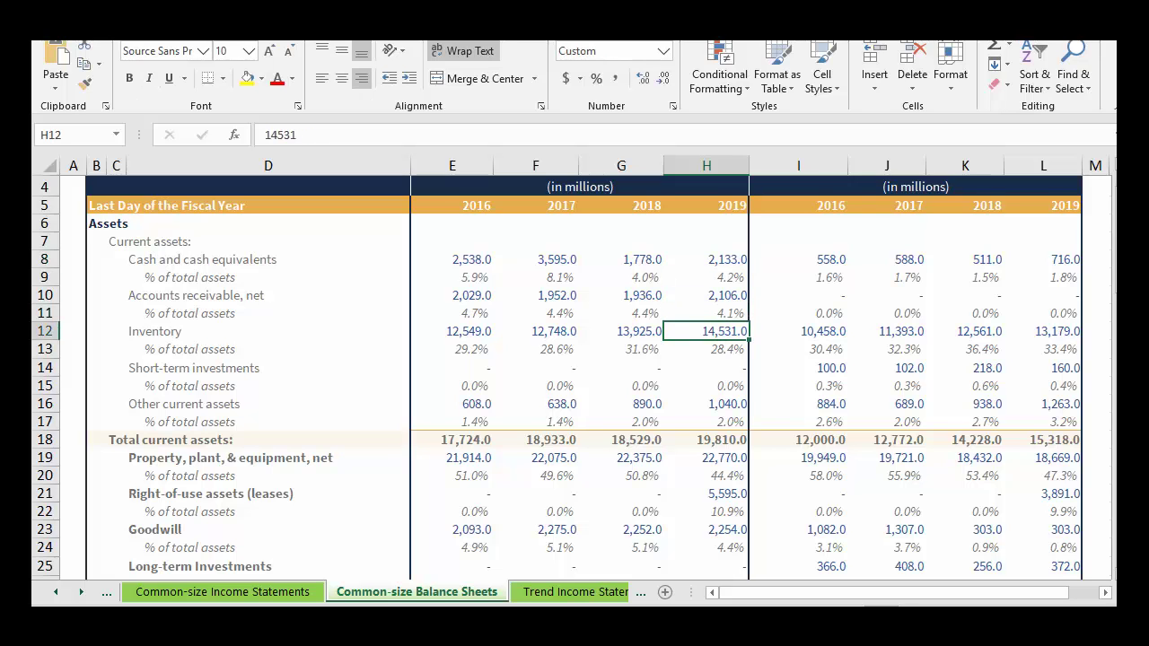
{"action": "scroll", "coordinate": [575, 377], "scroll_direction": "down", "scroll_amount": 4}
{"action": "left_click", "coordinate": [706, 460]}
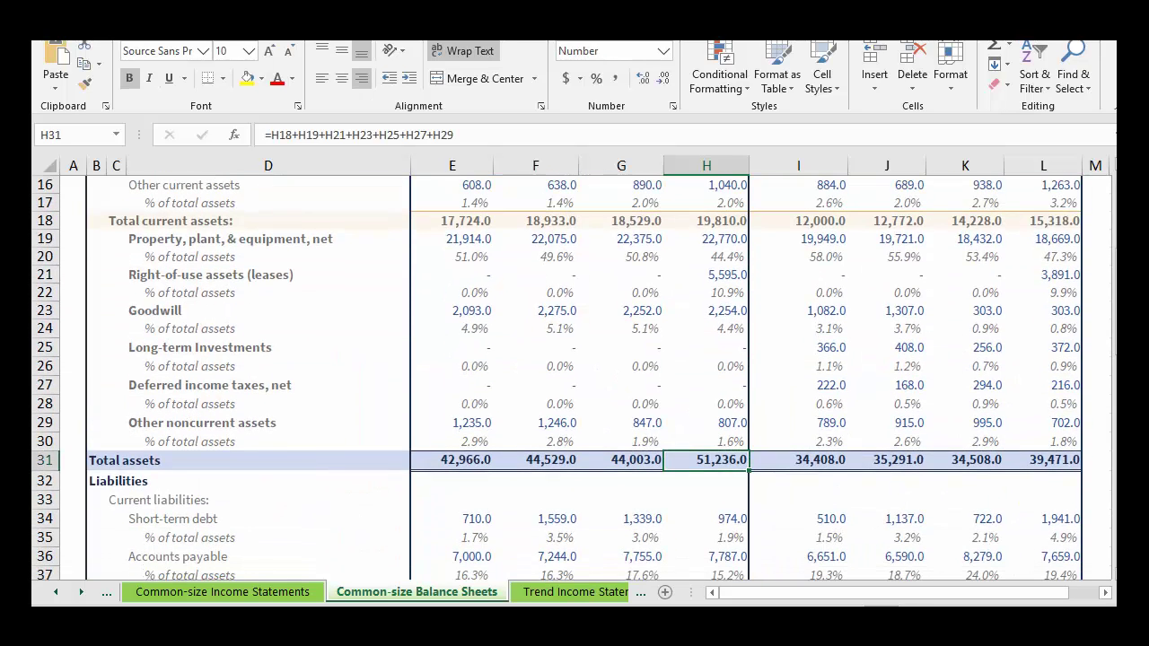
{"action": "scroll", "coordinate": [556, 377], "scroll_direction": "up", "scroll_amount": 5}
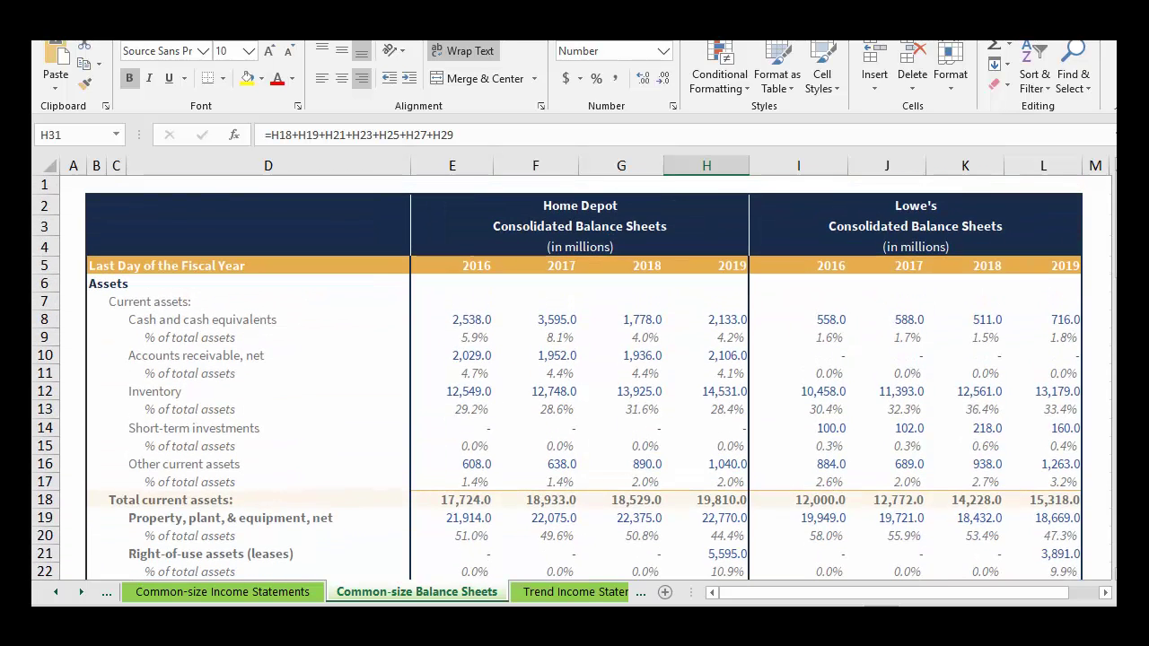